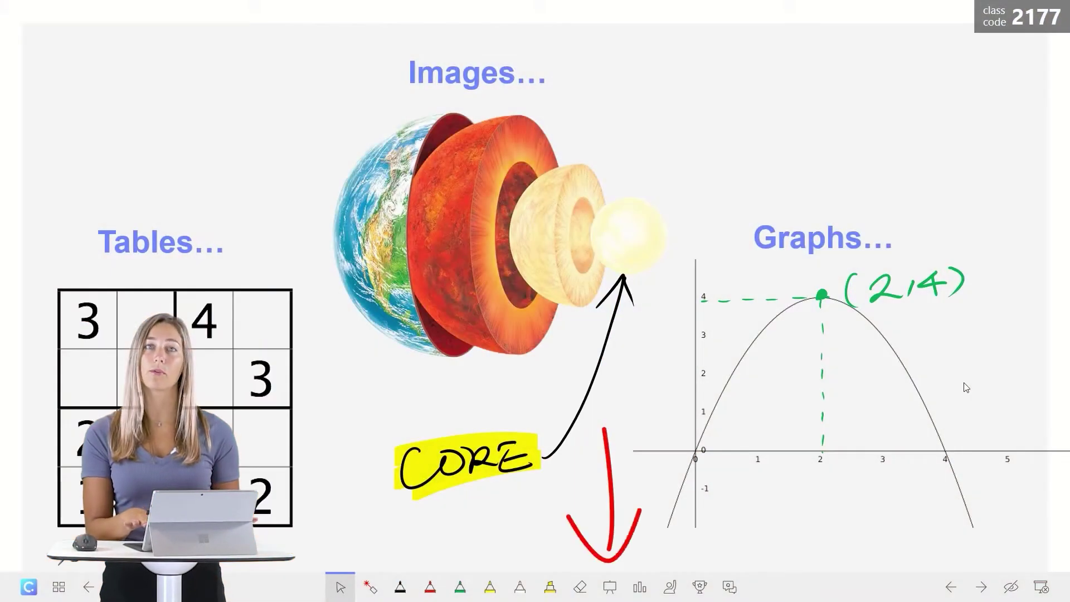
Add an X-Y Axis whiteboard and draw guide lines down and across to the vertex
click(620, 589)
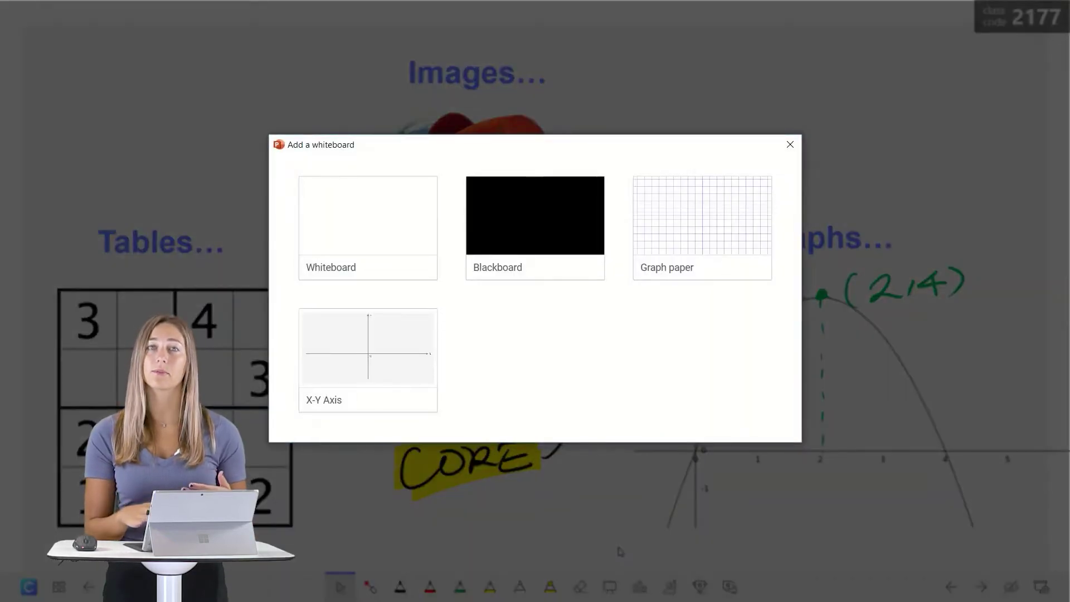
click(425, 345)
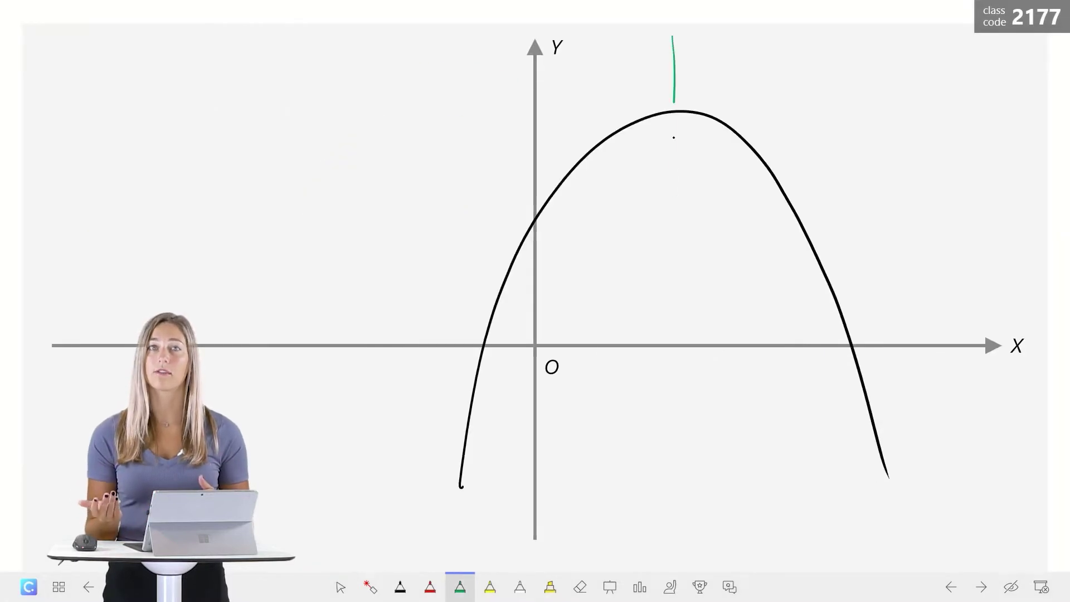
drag(674, 137, 676, 484)
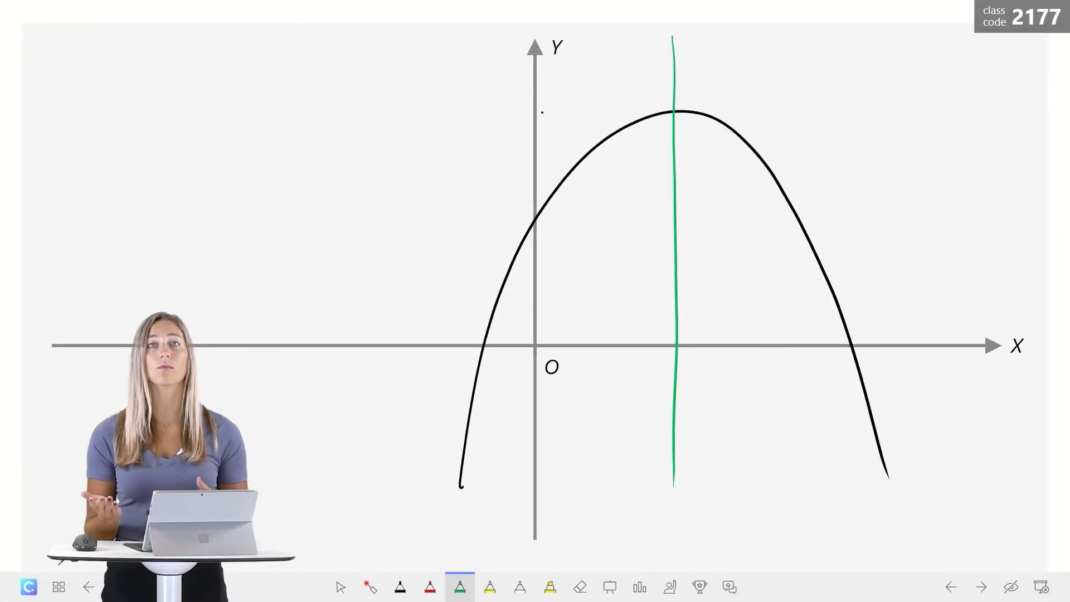
drag(536, 114, 675, 110)
Handwrite the vertex coordinates (2,4) beside the point
drag(710, 69, 709, 116)
drag(722, 84, 747, 105)
drag(761, 92, 759, 102)
mouse_move(773, 95)
mouse_down()
mouse_move(789, 75)
mouse_move(802, 89)
mouse_up()
drag(792, 75, 790, 109)
drag(815, 71, 817, 111)
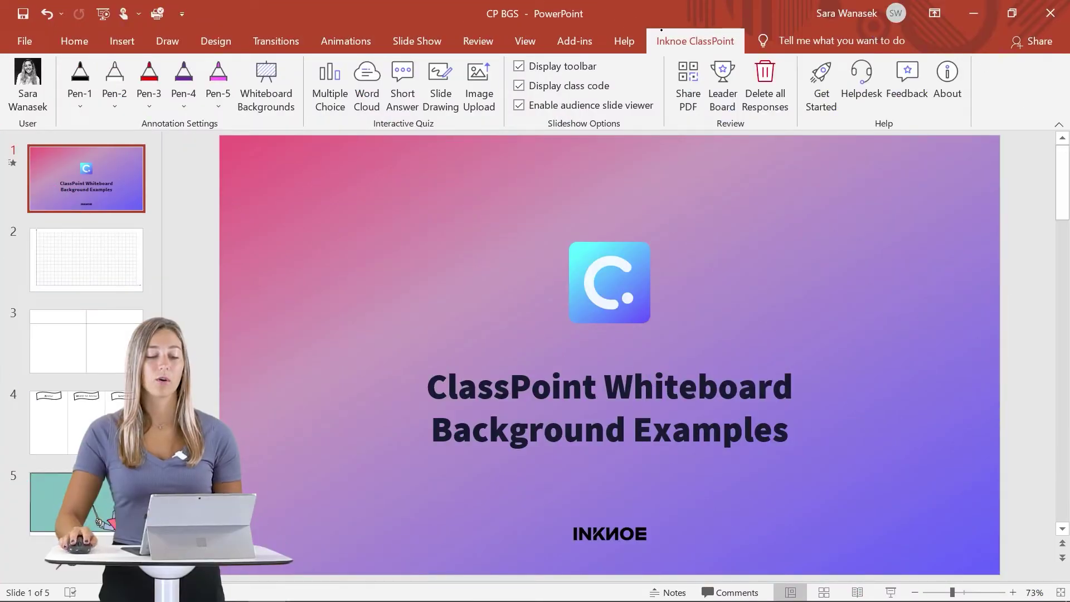
Fill the first empty background slot with the GAA Pitch 2 image and name it GAA Pitch
click(286, 95)
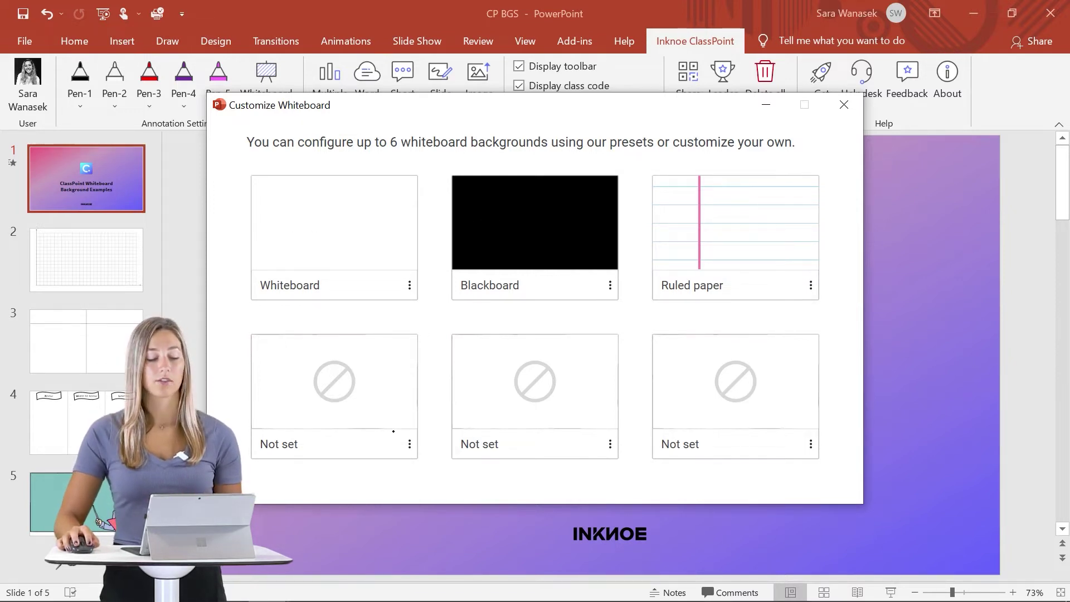
click(409, 444)
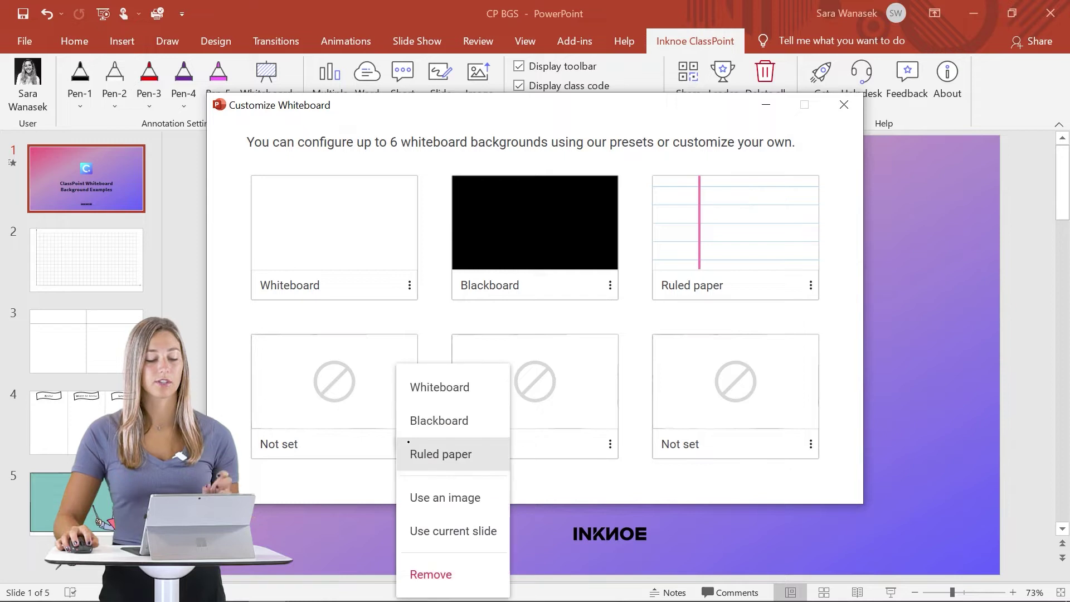
click(483, 498)
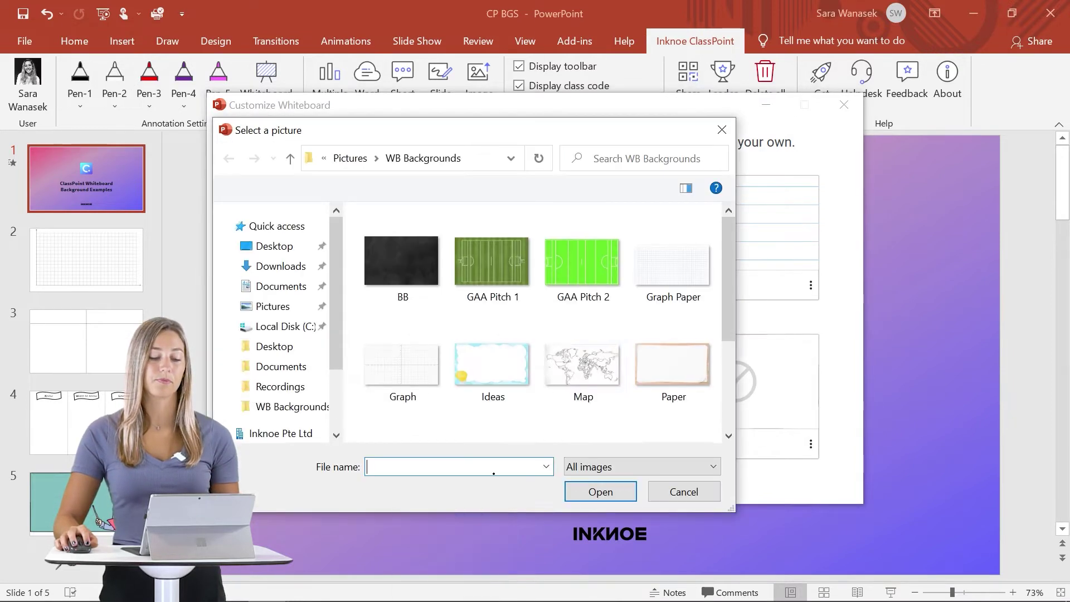
click(601, 277)
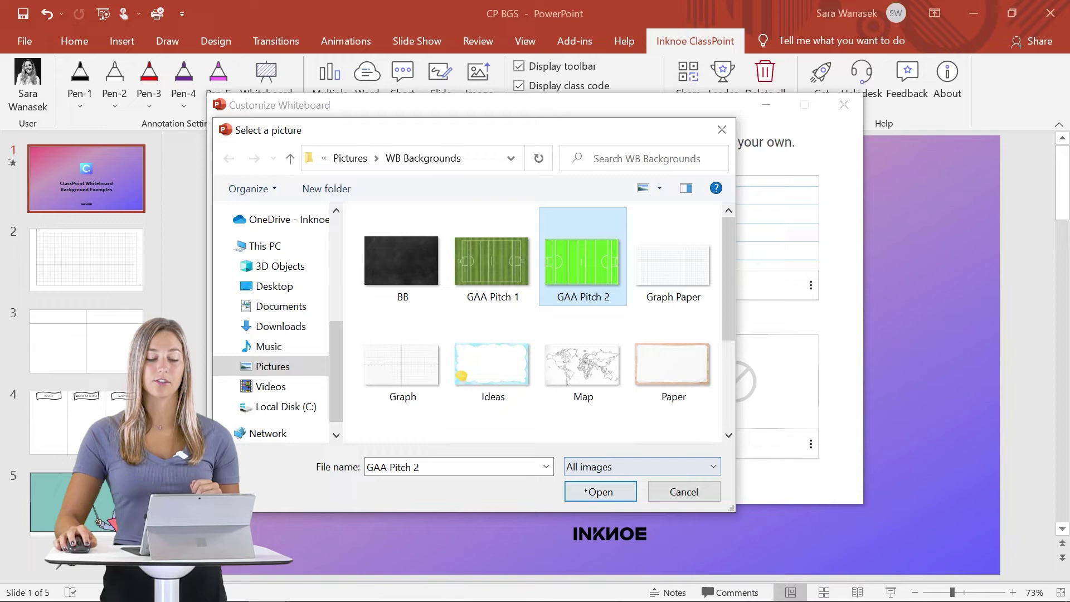
click(600, 492)
key(BackSpace)
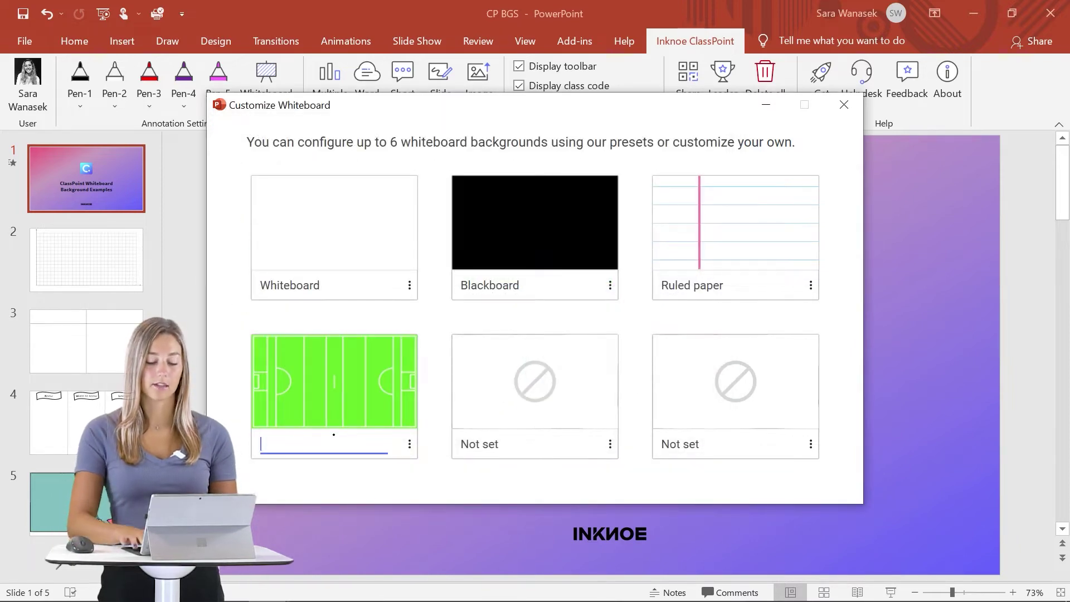
text(GAA Pitch)
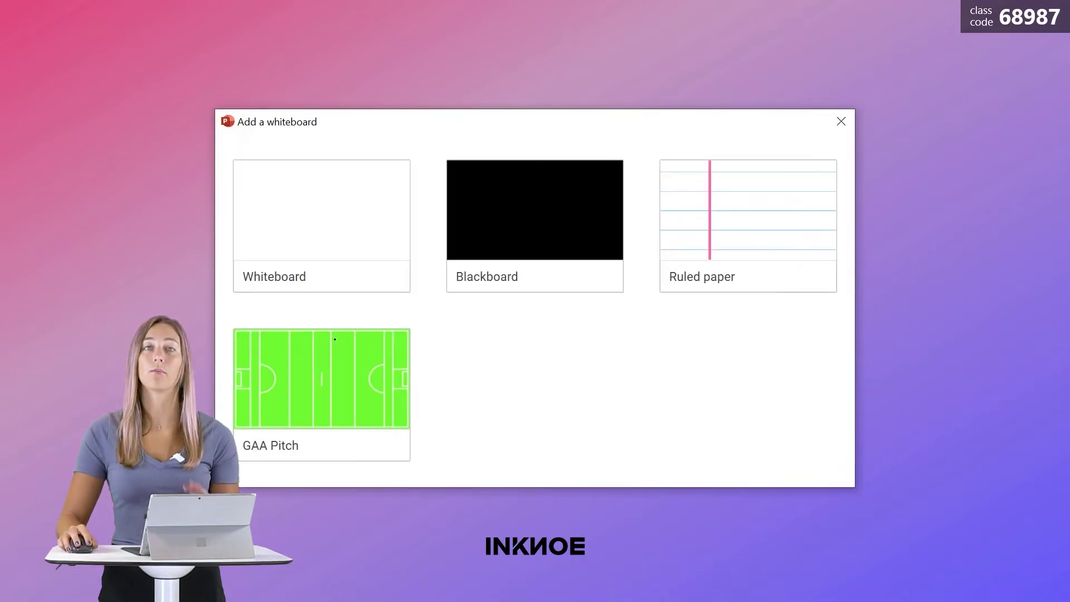
Add a GAA Pitch whiteboard and ink a curved black arrow pointing right across the pitch
click(335, 383)
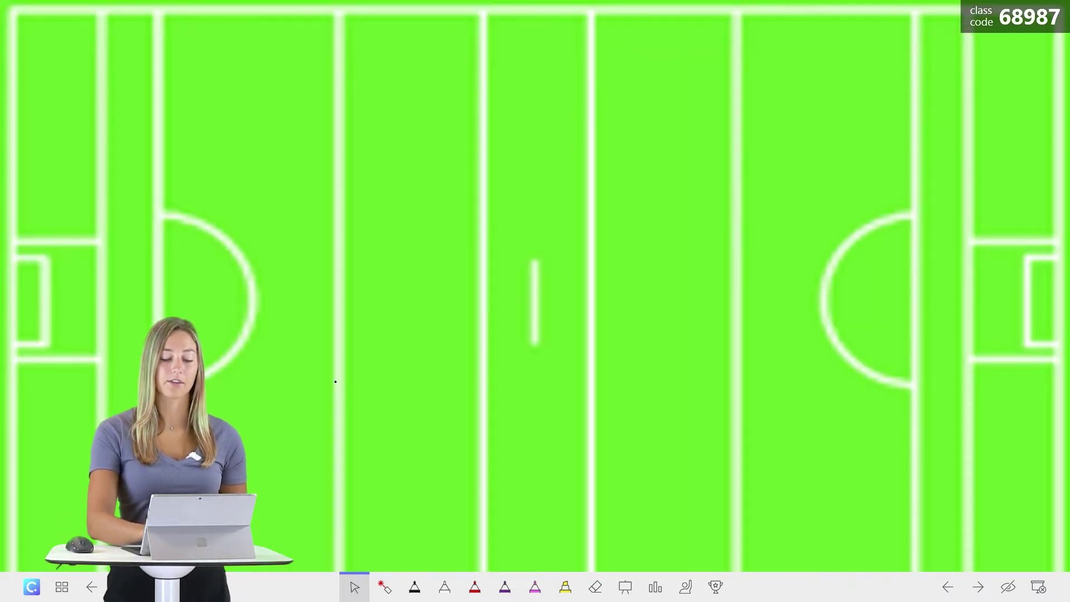
key(ctrl+p)
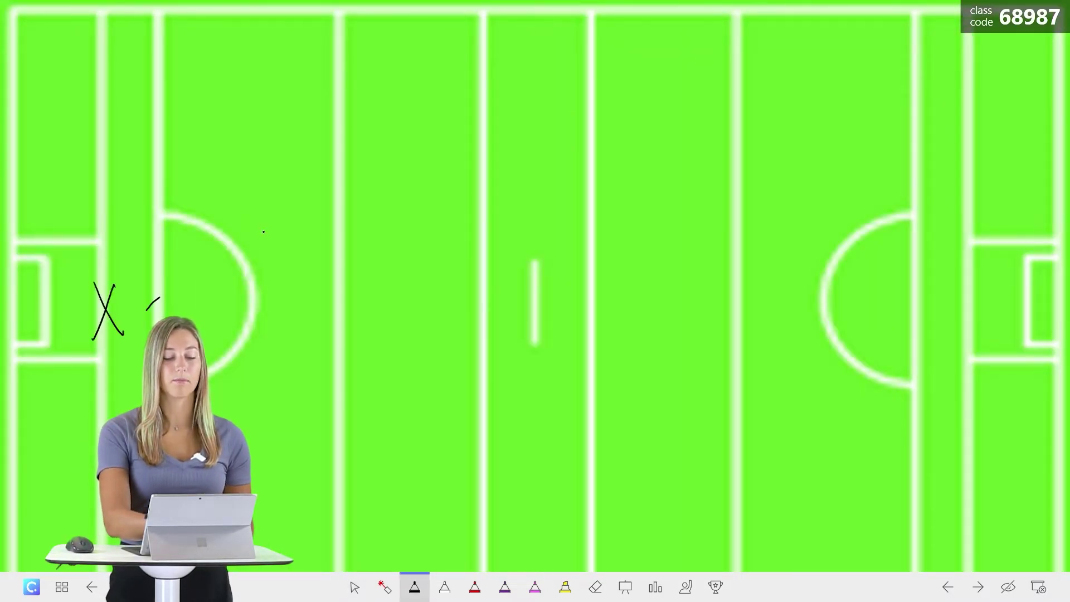
drag(263, 232, 554, 204)
drag(622, 193, 556, 250)
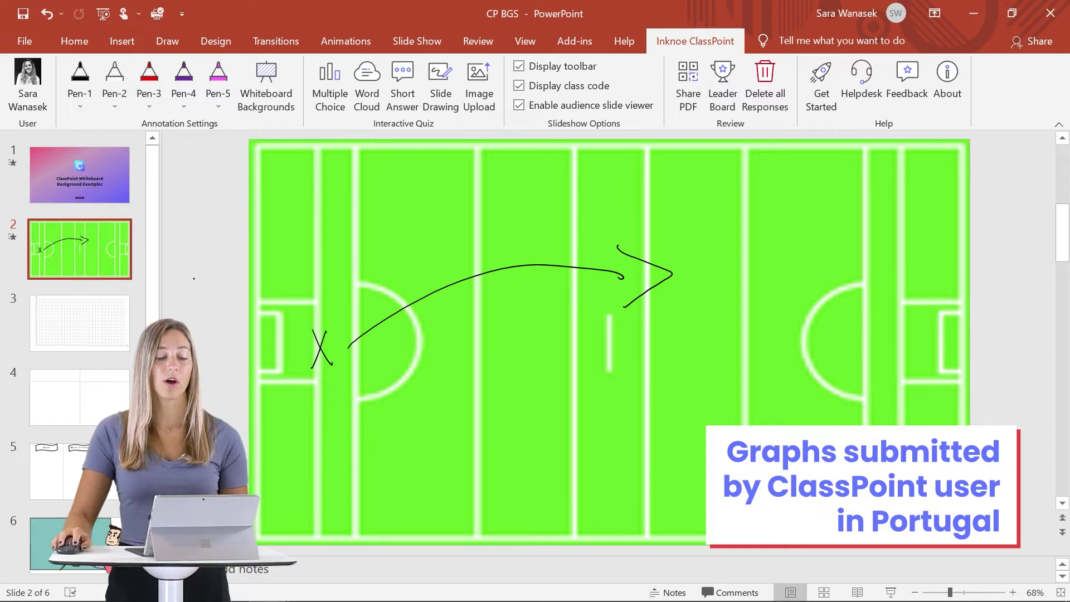
Fill the next empty background slot with the Graph image, named Graph
click(266, 83)
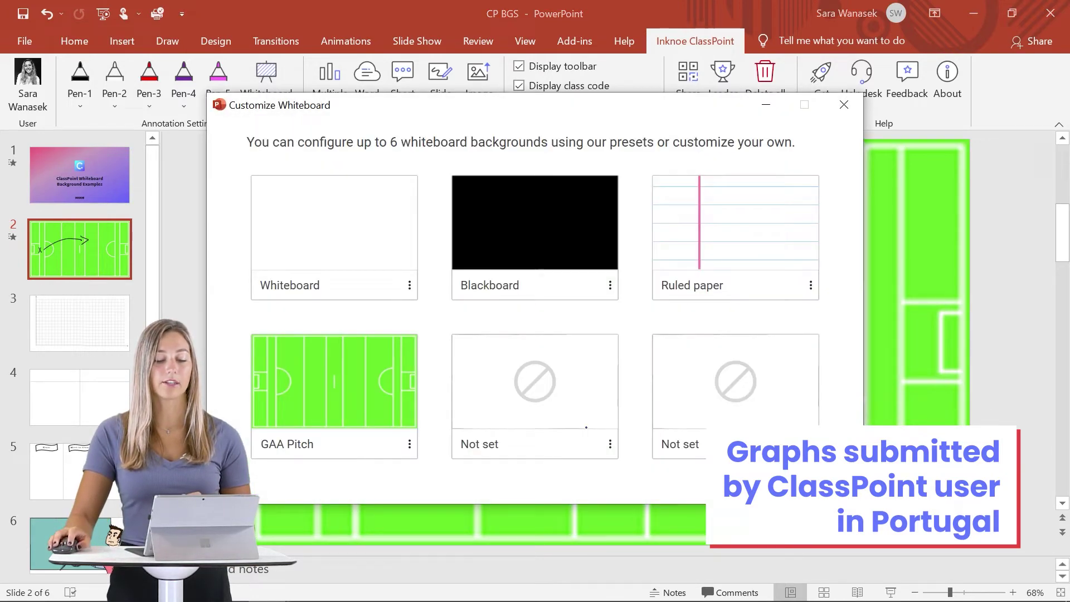
click(609, 444)
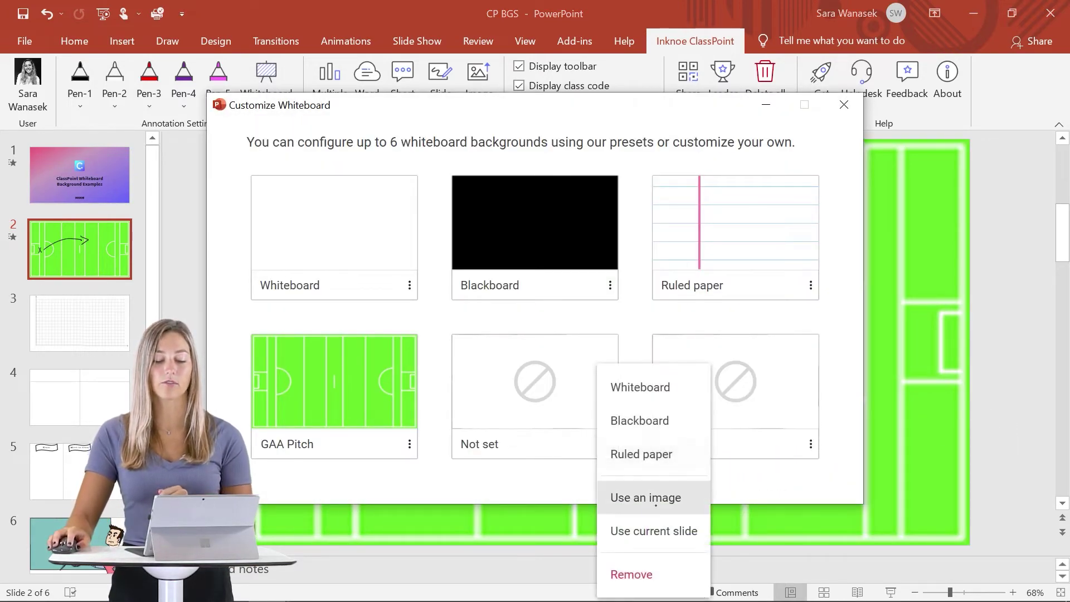
click(641, 496)
double_click(413, 375)
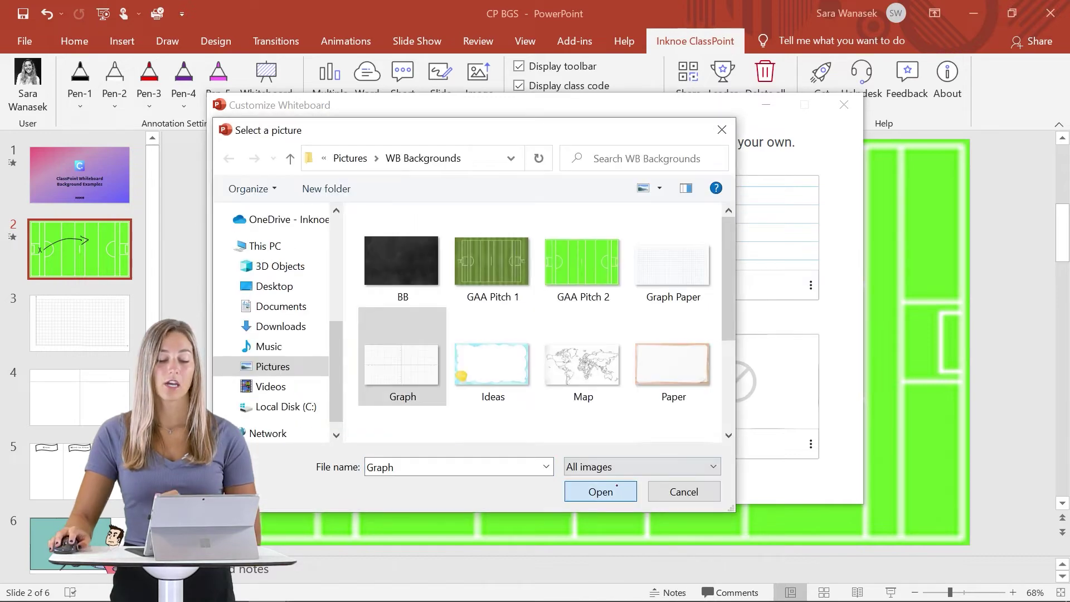
key(BackSpace)
text(Gra)
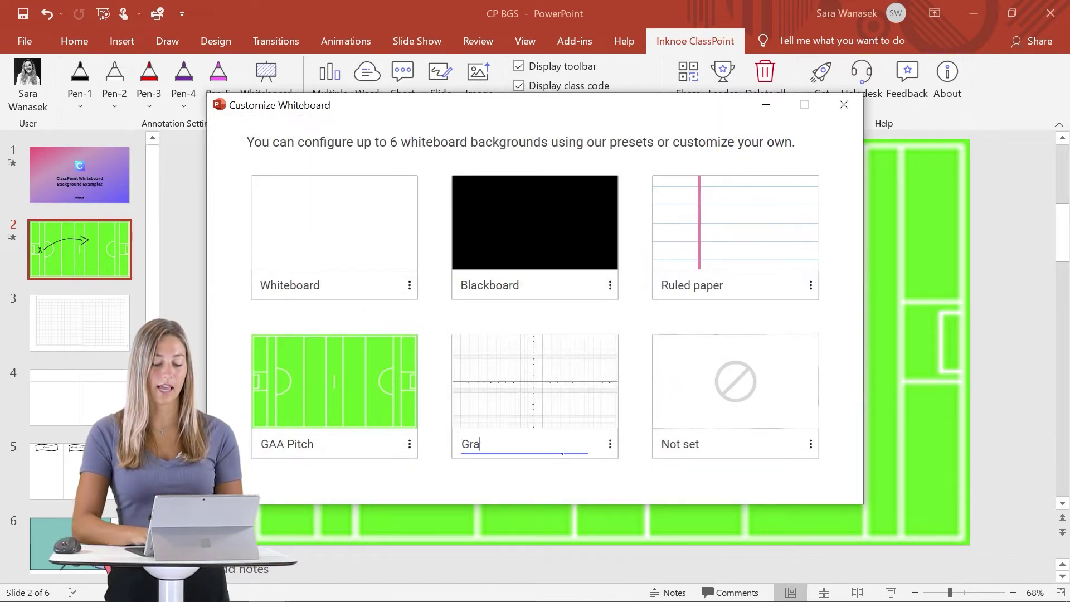
text(ph)
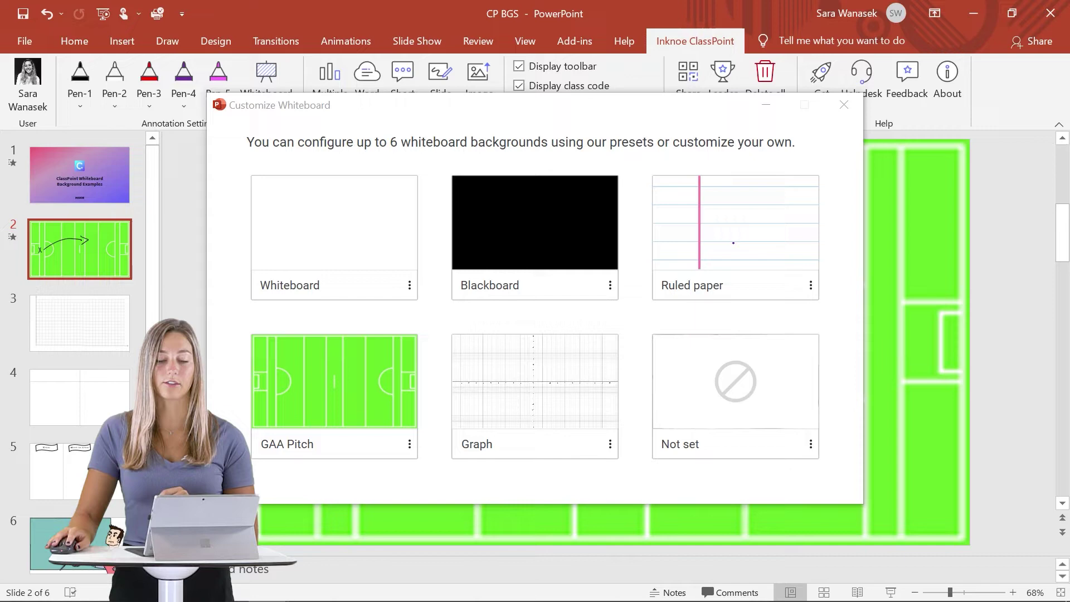
click(844, 104)
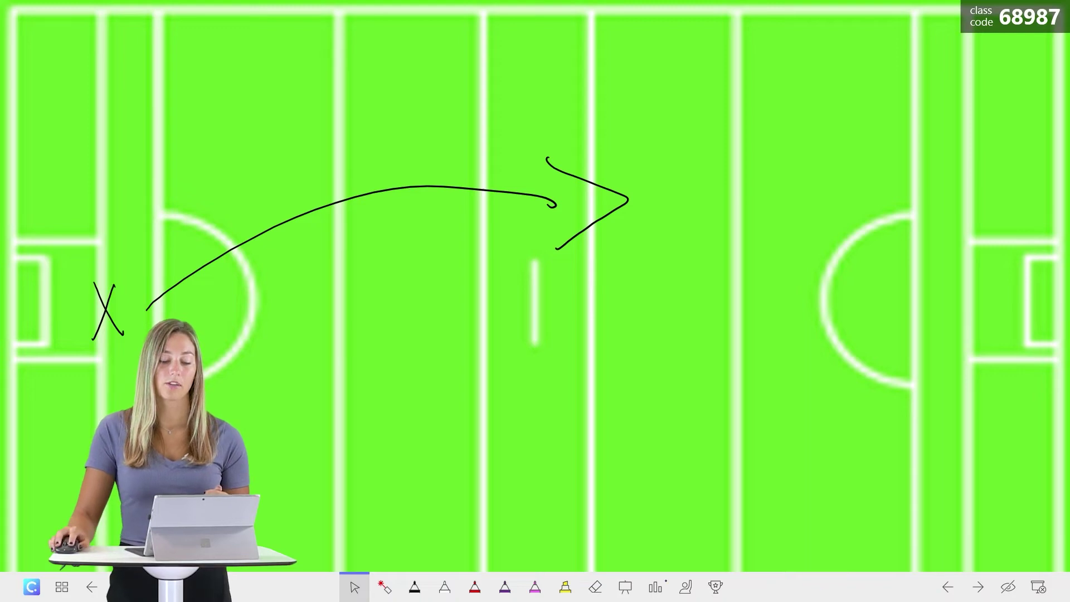
Add a Graph whiteboard, mark points in red and draw a black arrowed line through them
click(625, 587)
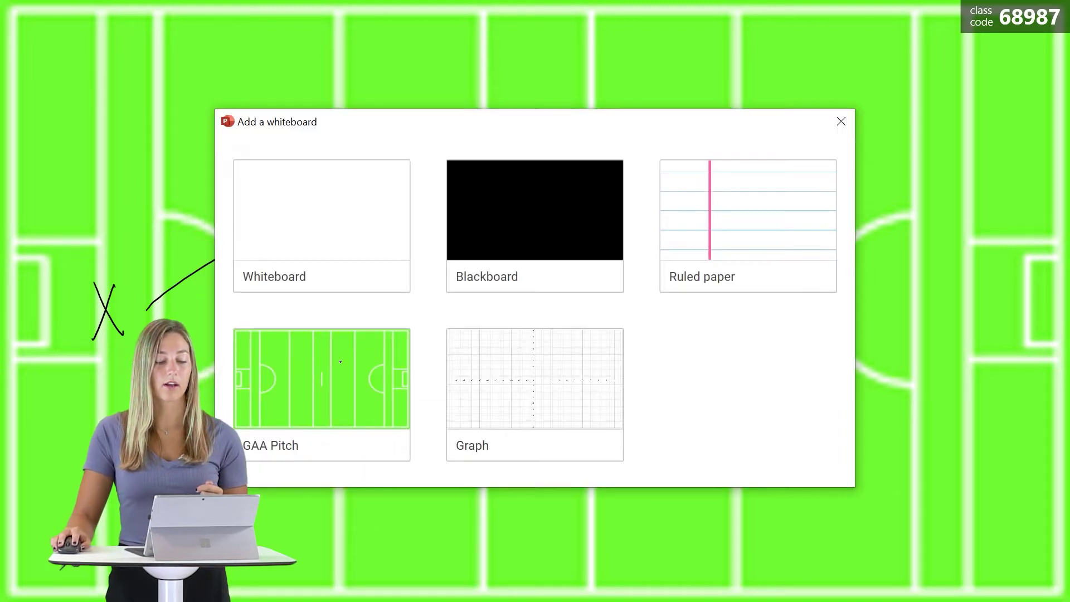
click(524, 371)
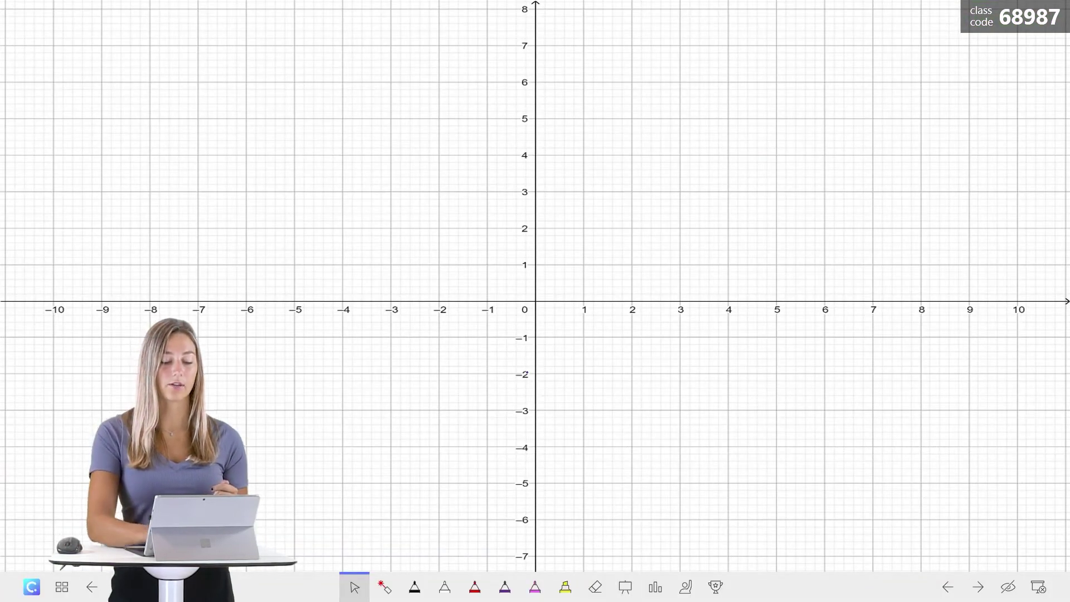
click(475, 587)
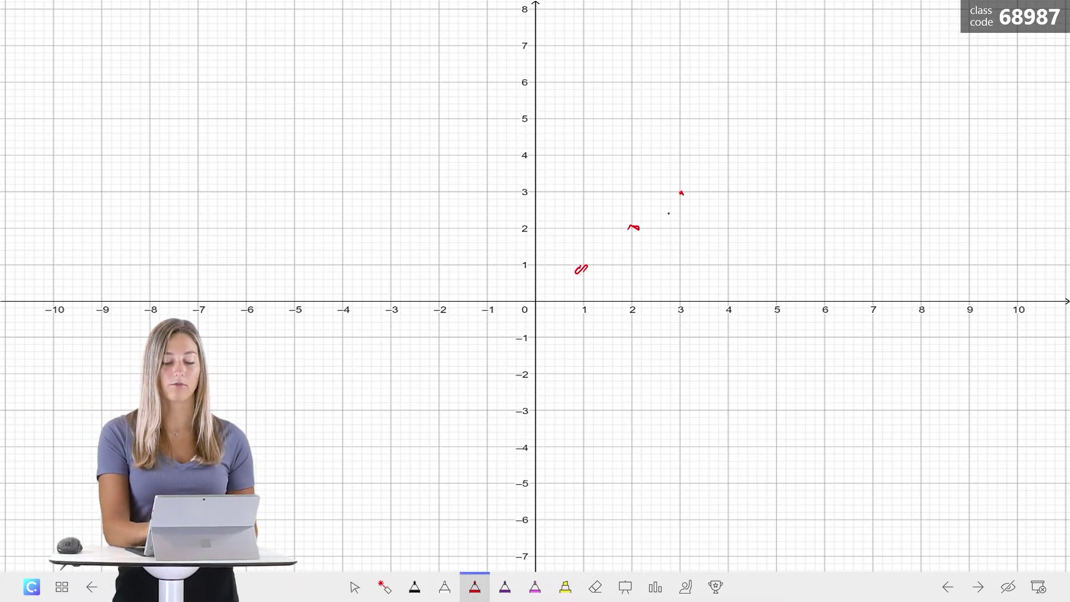
click(415, 587)
mouse_move(480, 346)
mouse_down()
mouse_move(719, 152)
mouse_move(739, 173)
mouse_up()
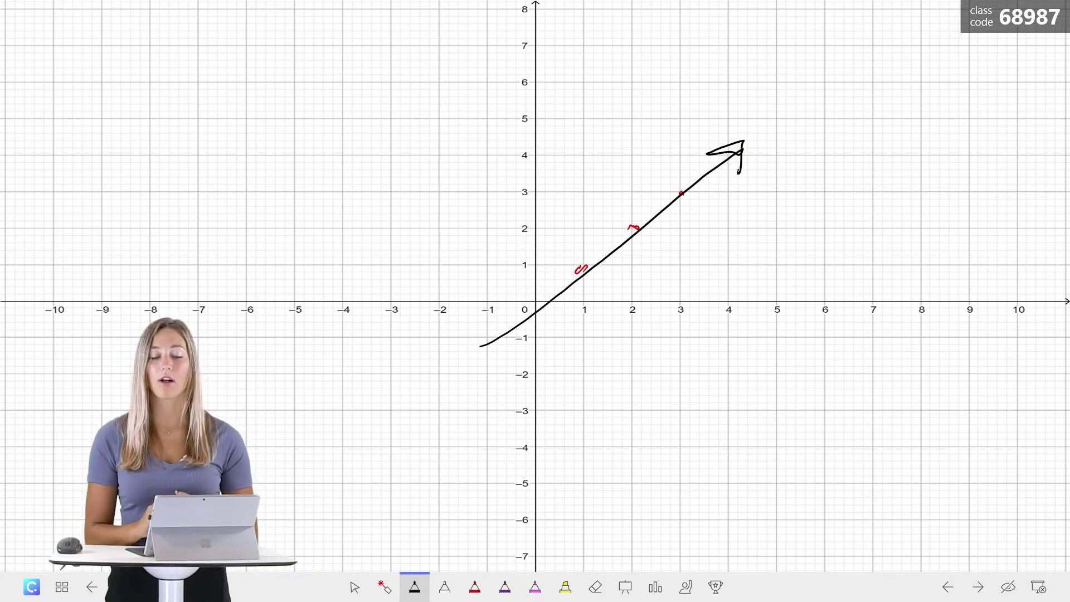
key(Right)
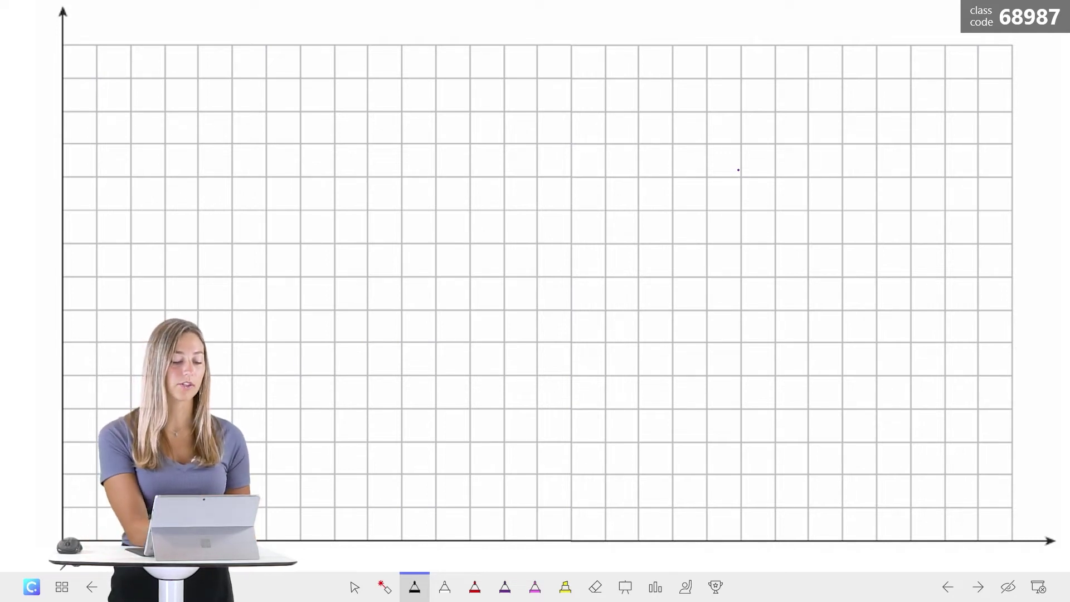
Label height 5 on the grid's y-axis and draw a purple bar and a taller pink bar
mouse_move(42, 344)
mouse_down()
mouse_move(68, 333)
mouse_move(11, 361)
mouse_move(8, 375)
mouse_up()
mouse_move(24, 343)
mouse_down()
mouse_move(136, 303)
mouse_move(258, 299)
mouse_move(234, 423)
mouse_up()
click(505, 586)
click(535, 586)
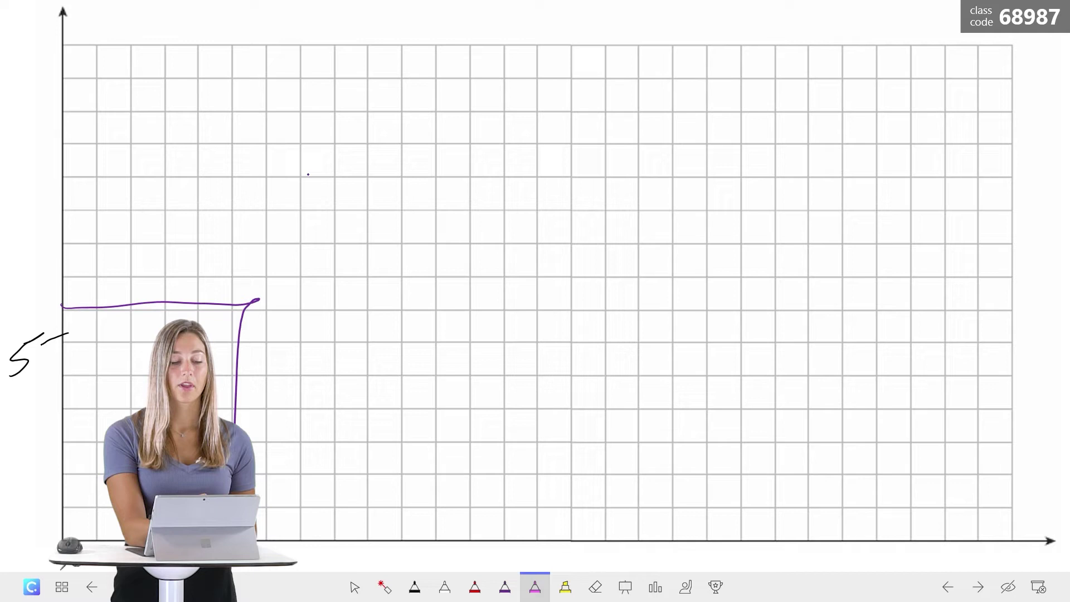
mouse_move(302, 181)
mouse_down()
mouse_move(316, 320)
mouse_move(306, 529)
mouse_move(398, 169)
mouse_move(511, 254)
mouse_up()
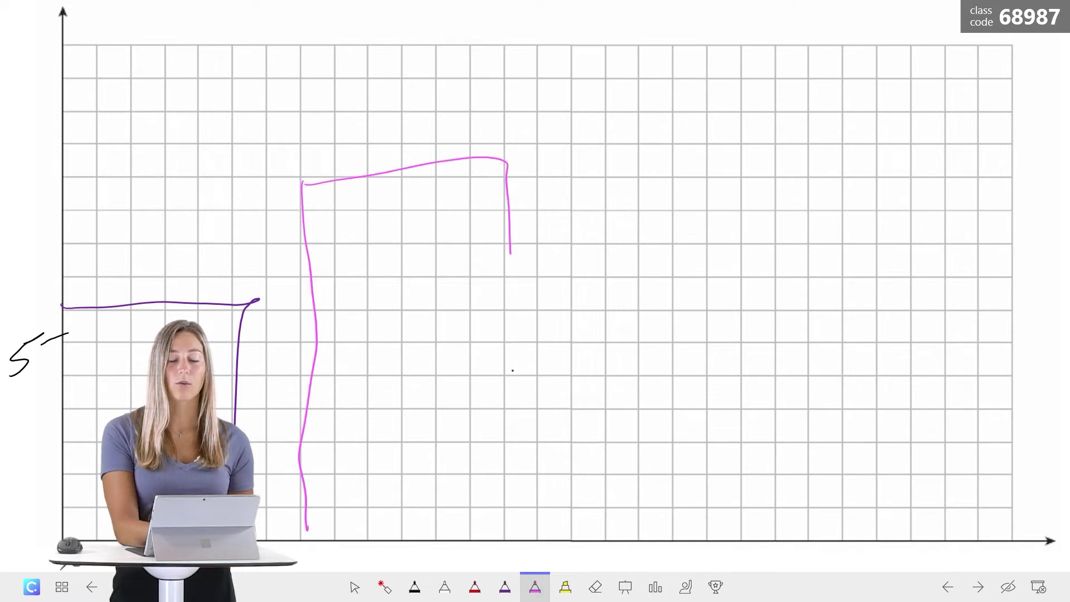
drag(513, 370, 515, 538)
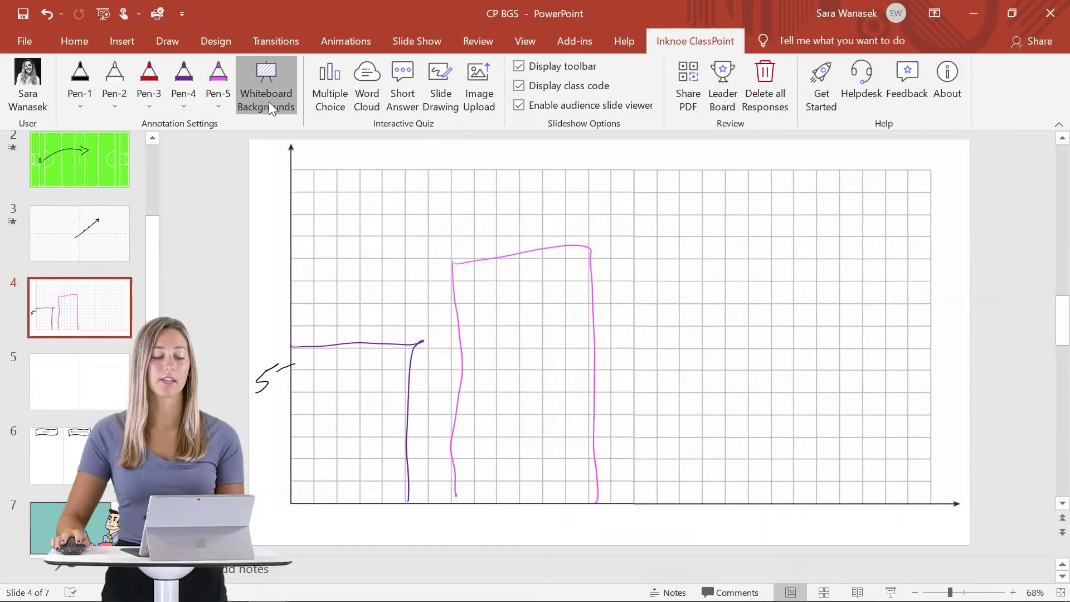
Open Whiteboard Backgrounds and the Blackboard card's options menu
click(270, 100)
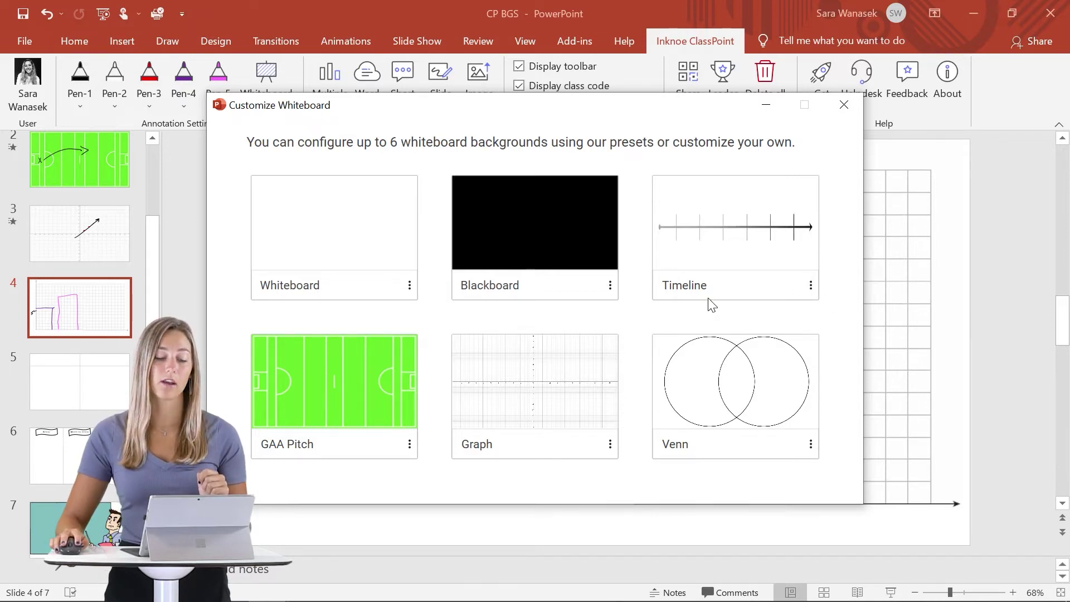
click(610, 285)
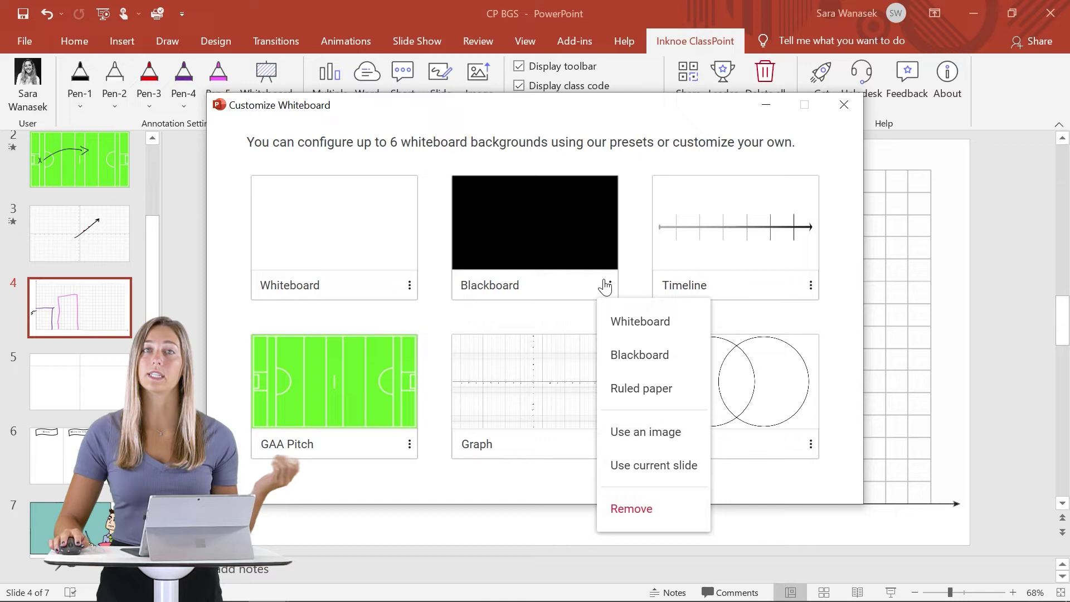
Start the slideshow, advance to the crossed-axes slide and bring up the whiteboard choices
click(858, 111)
click(892, 594)
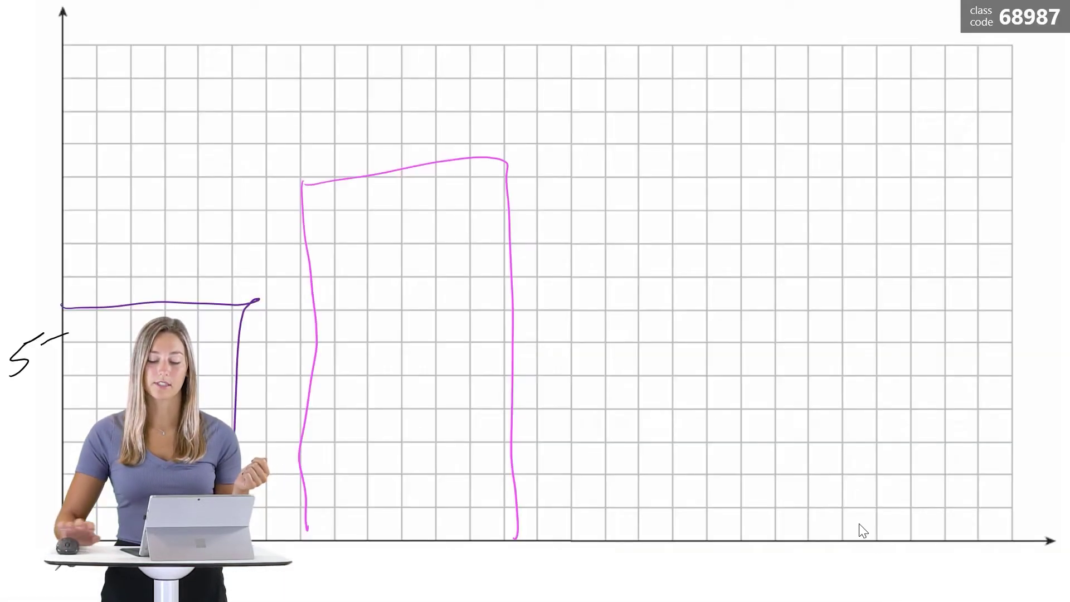
key(Right)
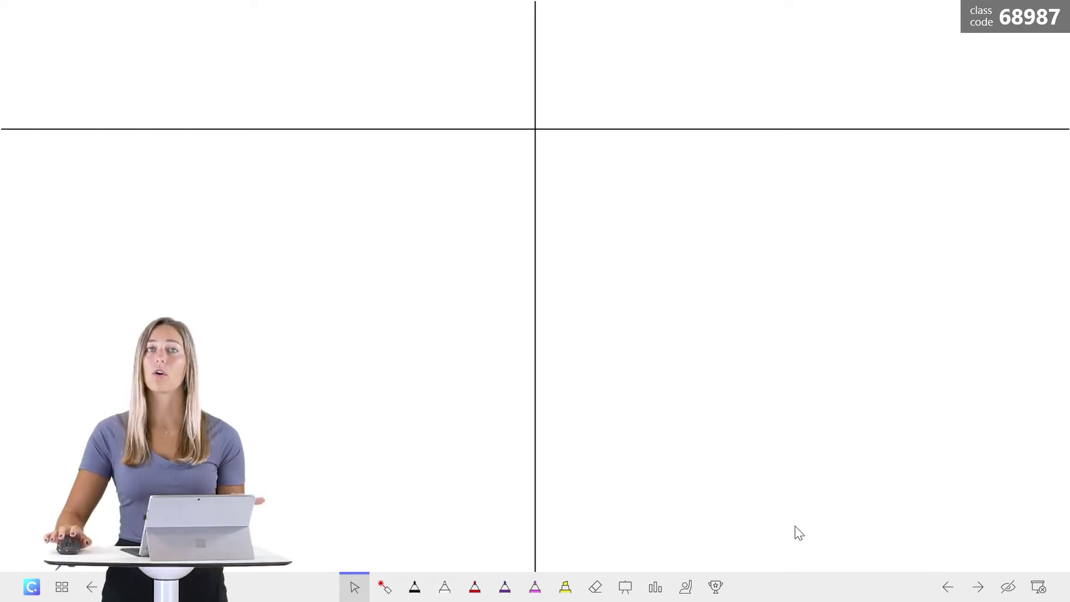
click(625, 586)
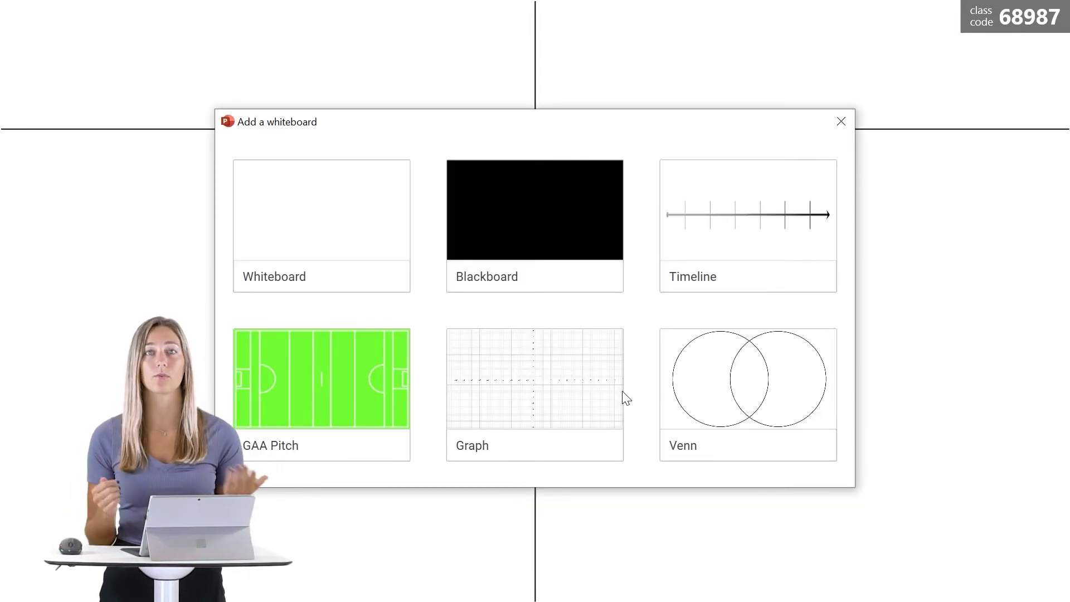
Add a Timeline whiteboard, write 1999 in red below it, then advance to the KWL slide
click(733, 227)
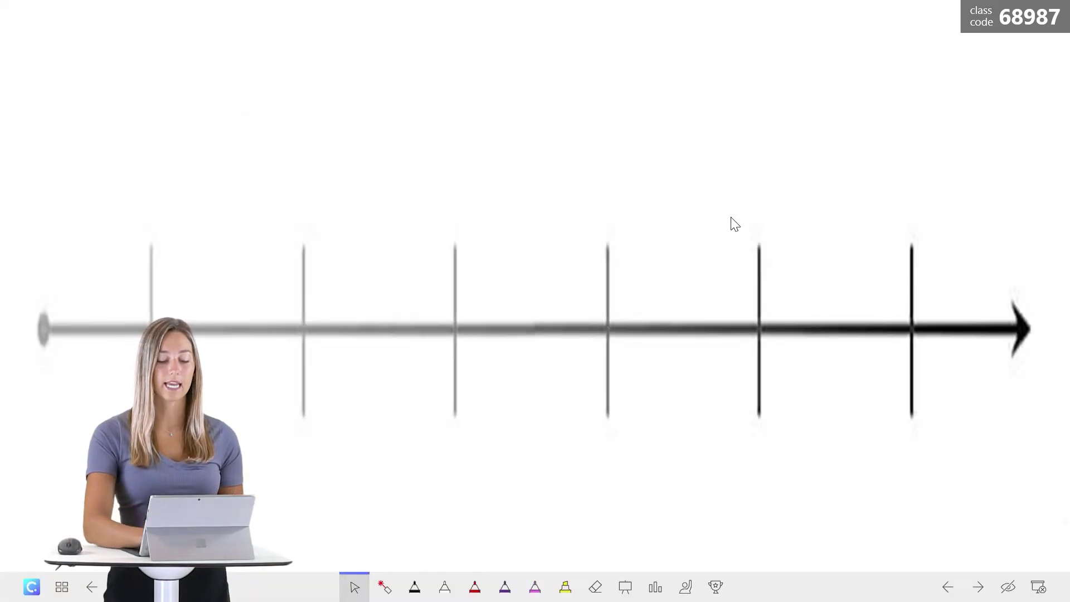
click(475, 586)
drag(426, 456, 426, 490)
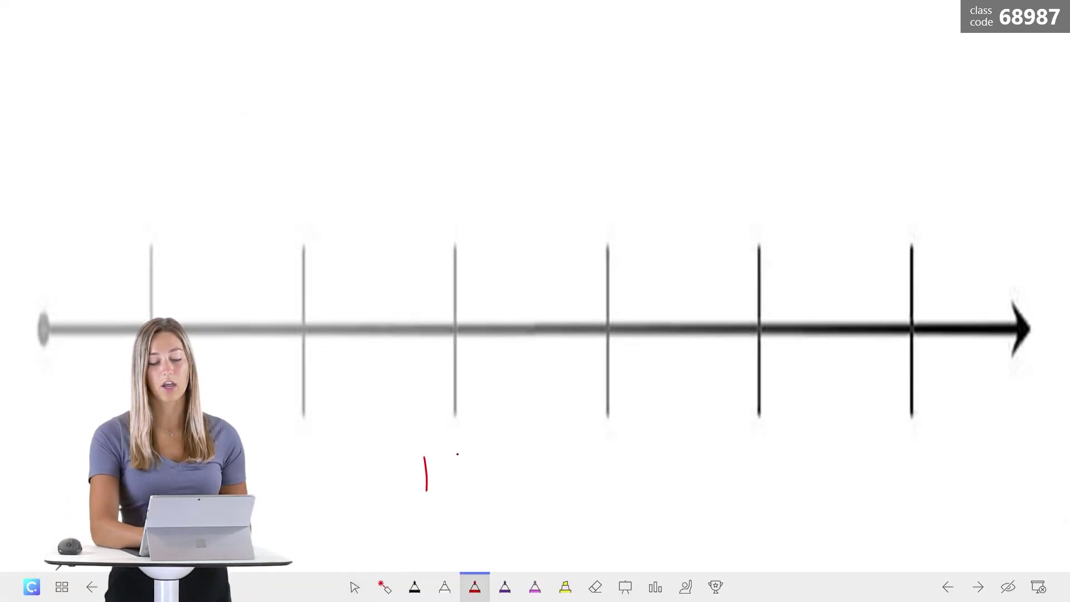
mouse_move(459, 454)
mouse_down()
mouse_move(457, 486)
mouse_move(477, 485)
mouse_up()
drag(500, 445, 499, 472)
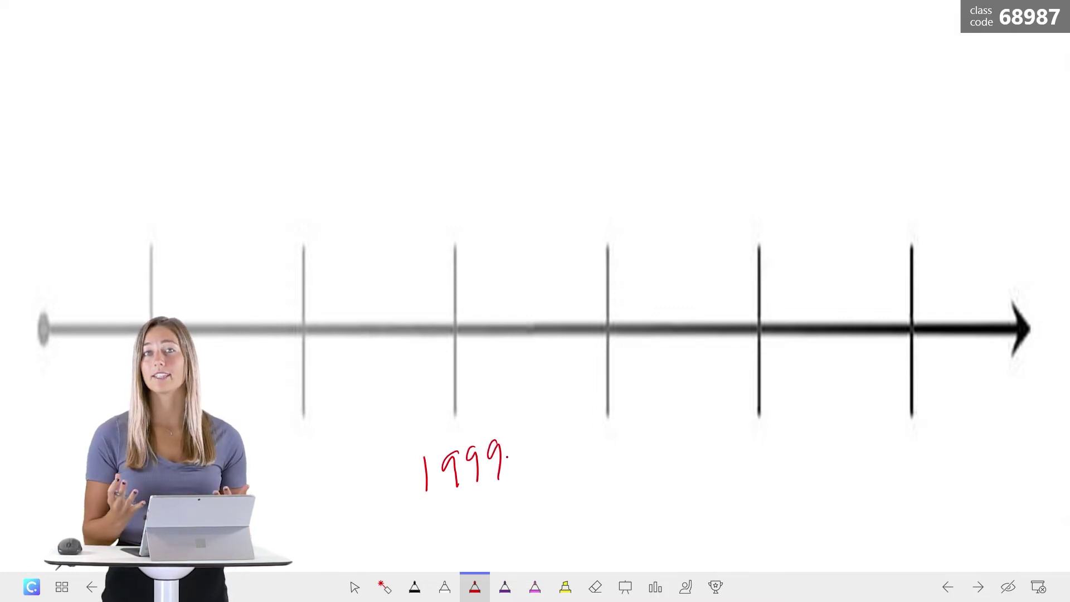
key(Right)
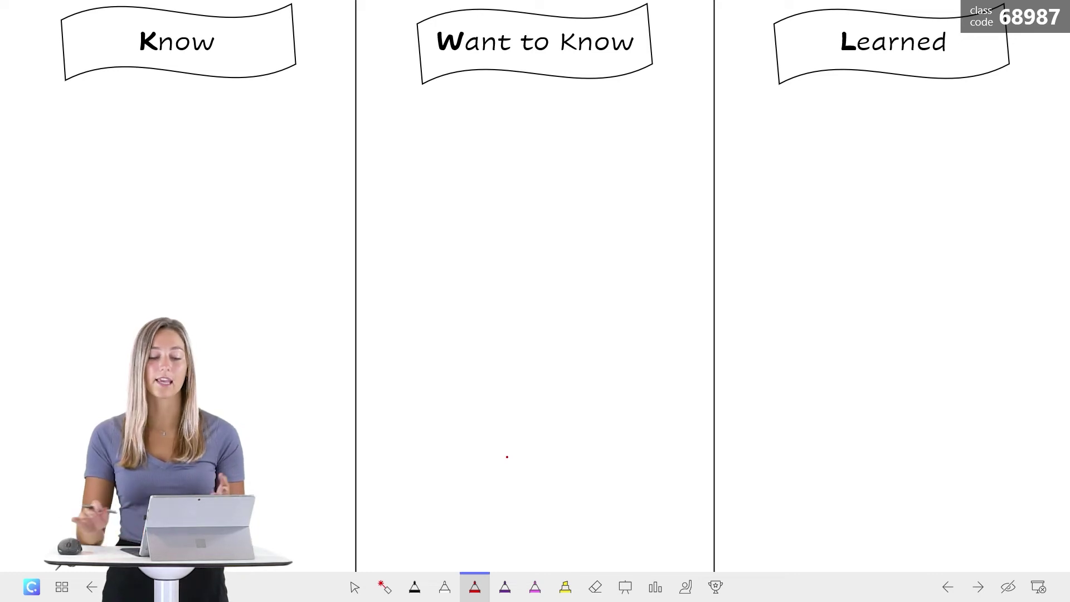
End the slideshow and keep the ink annotations
key(Escape)
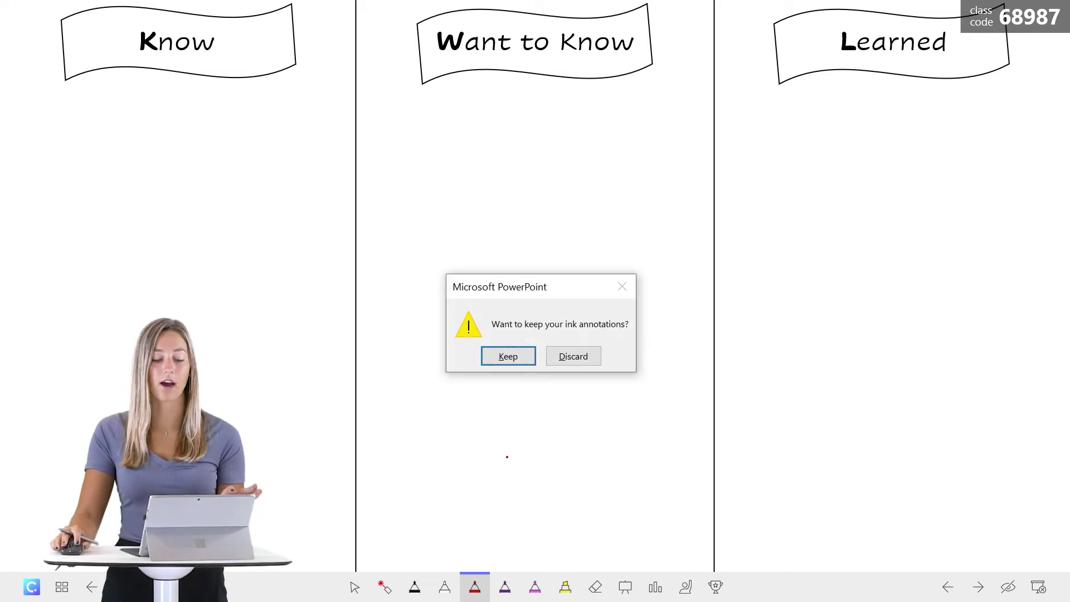
click(508, 356)
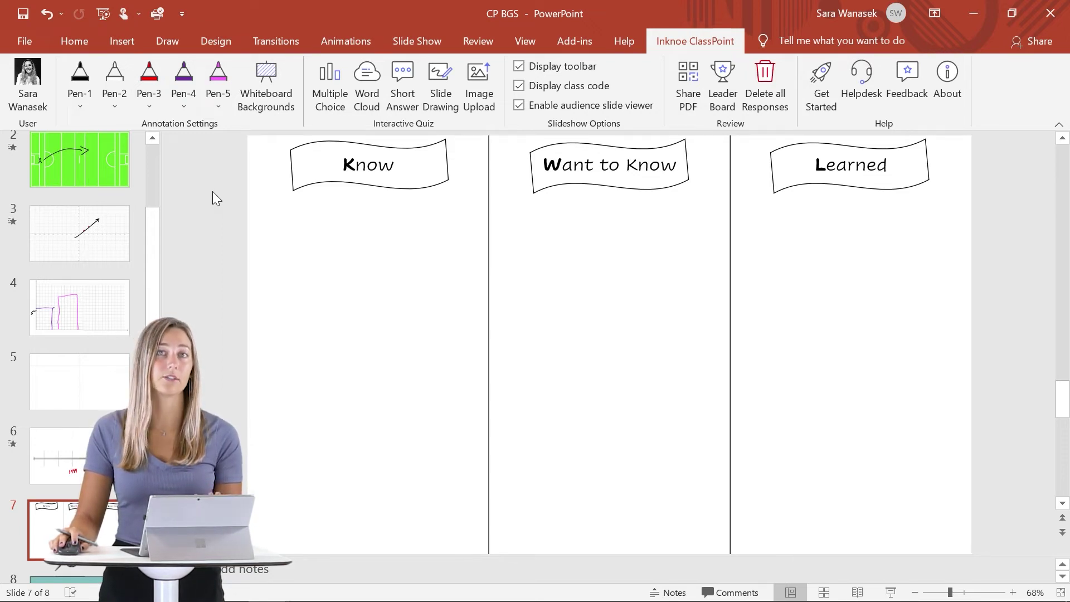
Replace the Blackboard whiteboard background with the current KWL chart slide, renamed 'KWL'
click(262, 109)
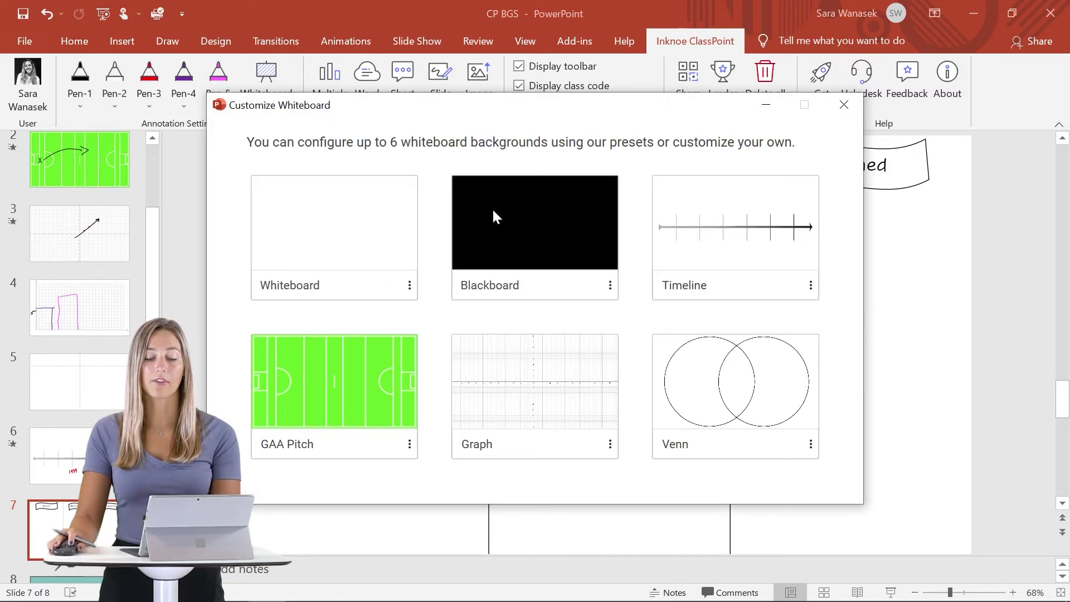
click(610, 286)
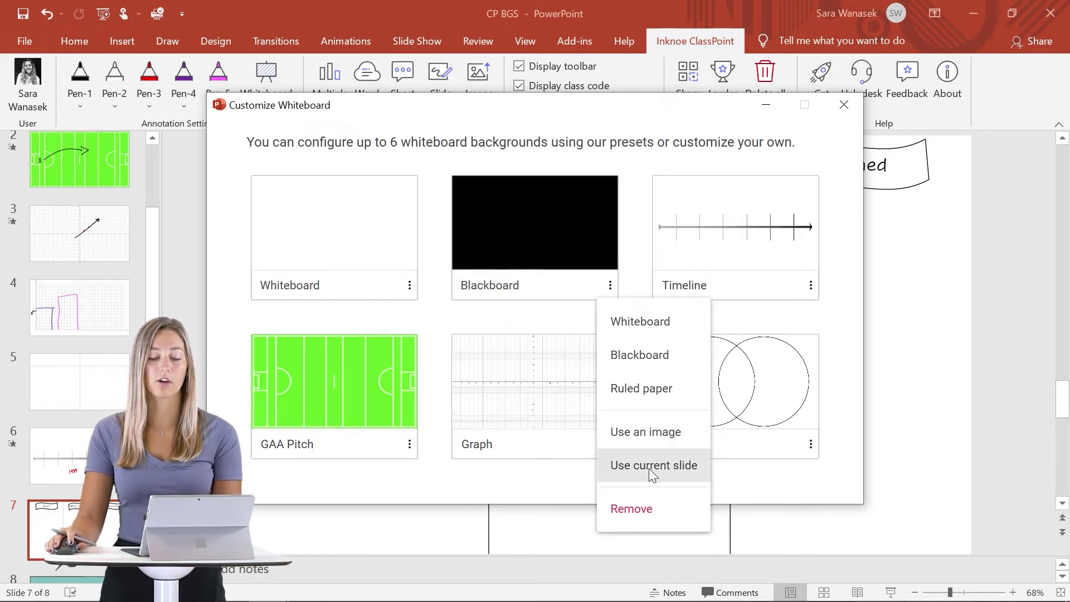
click(649, 467)
key(BackSpace)
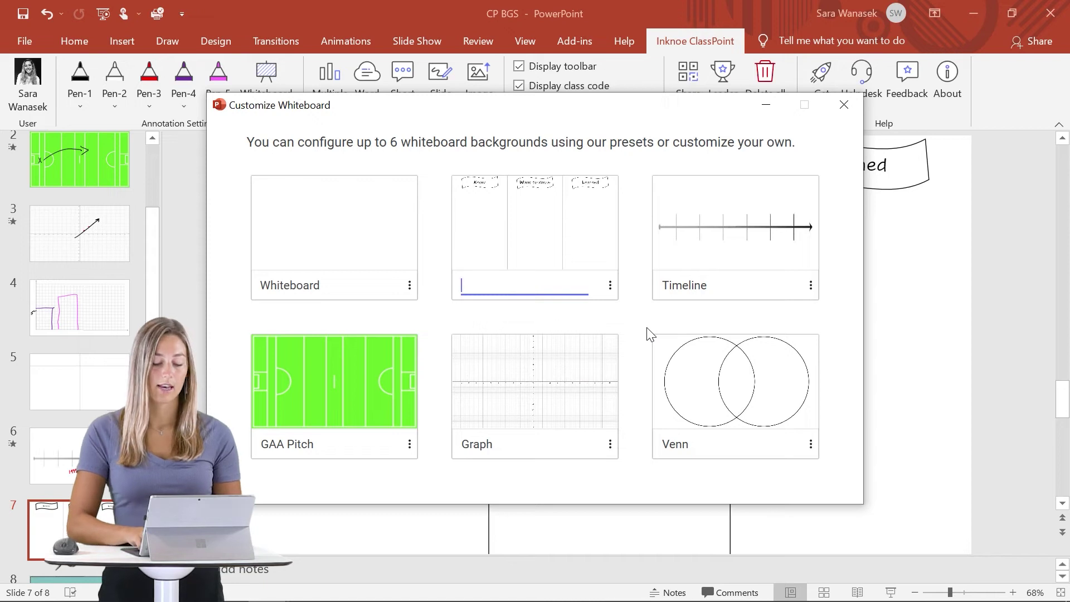
text(KWL)
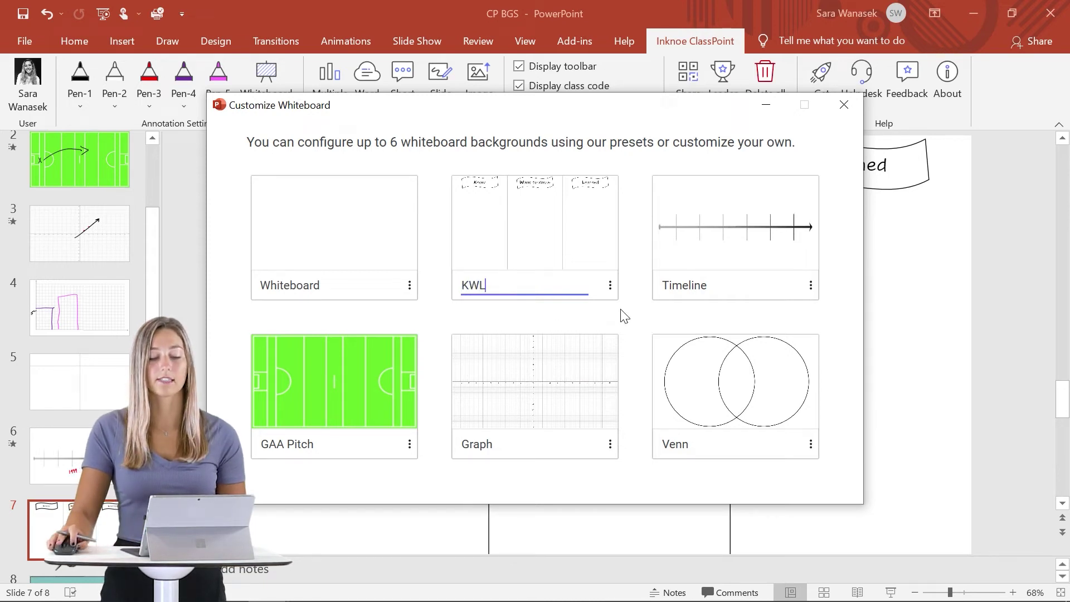
click(624, 315)
click(844, 105)
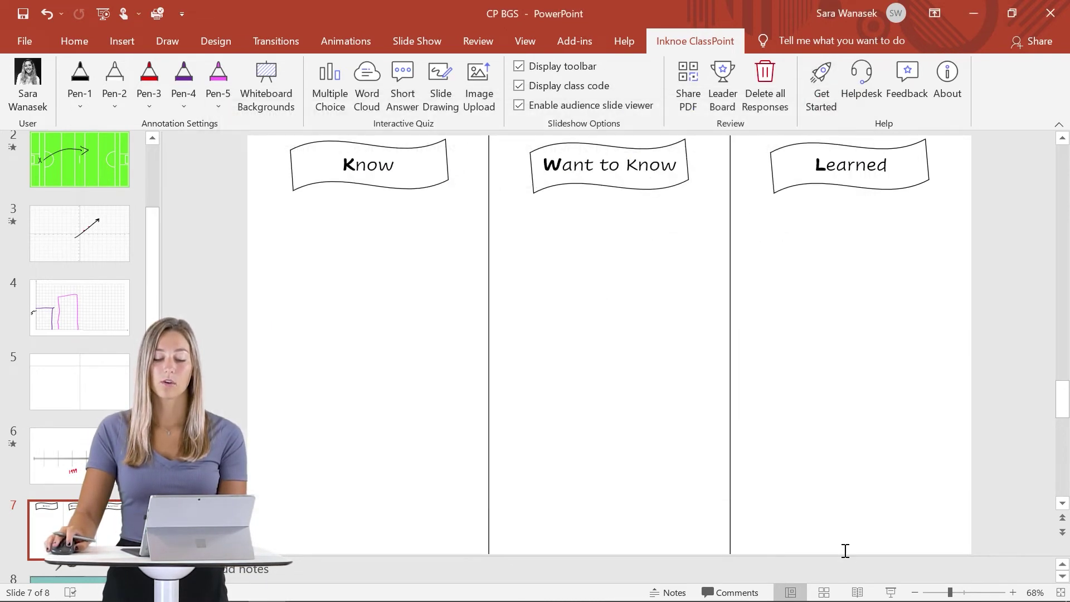
click(891, 593)
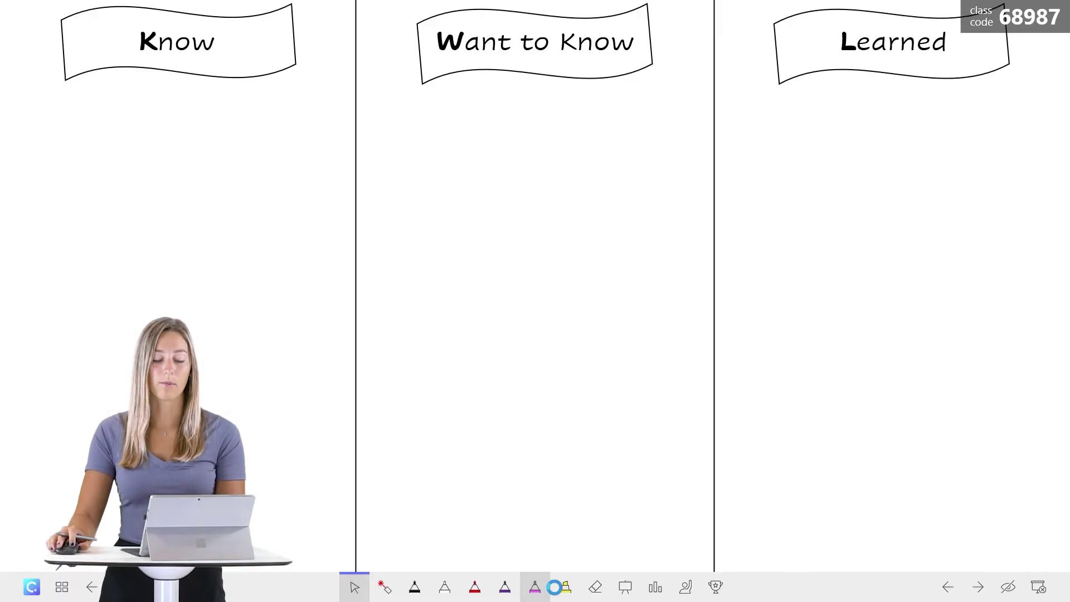
click(625, 592)
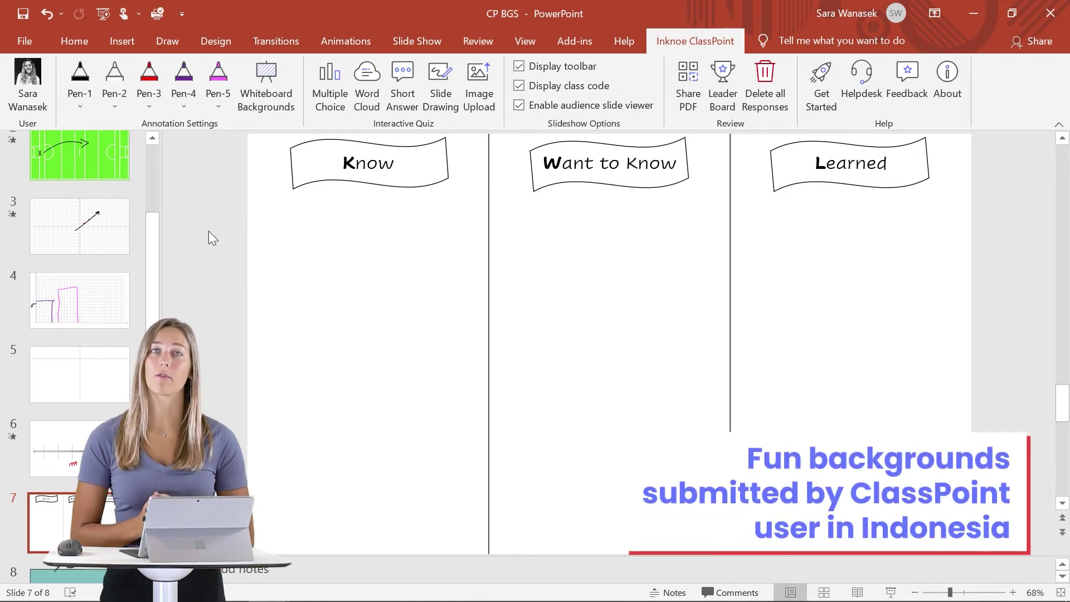
Start the slideshow on the KWL slide and bring up the Add a whiteboard choices
click(274, 89)
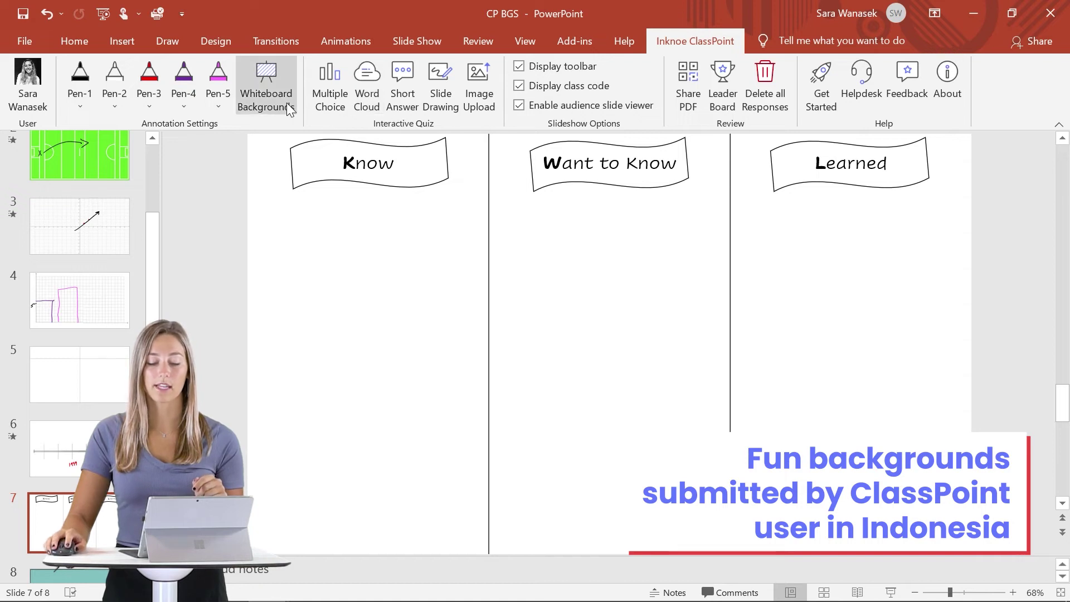
click(897, 594)
click(623, 584)
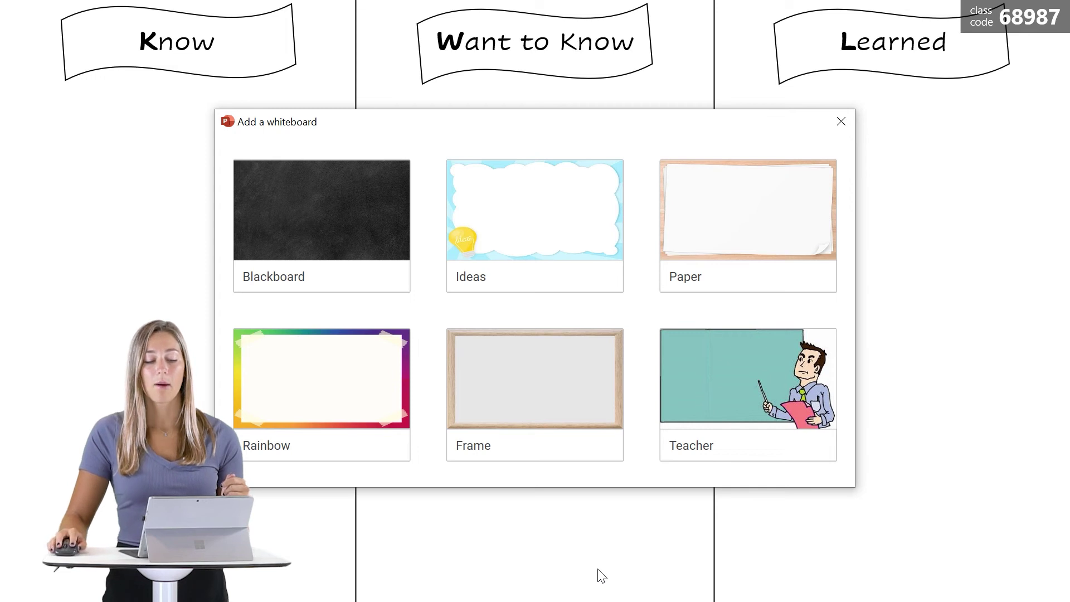
Add an Ideas whiteboard and handwrite 'Awesome!' on it in purple ink
click(527, 263)
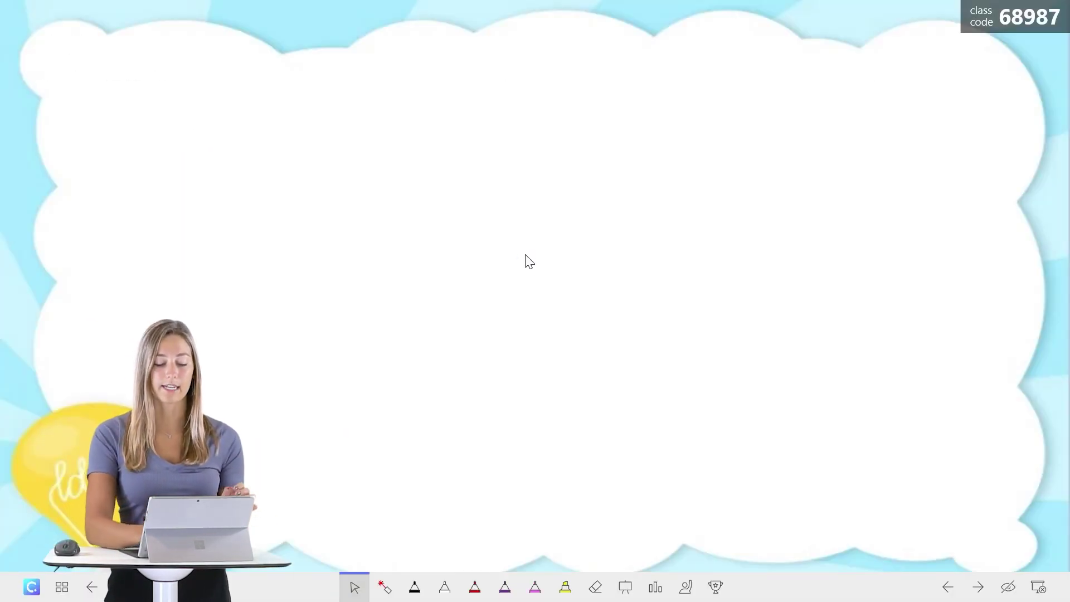
key(ctrl+p)
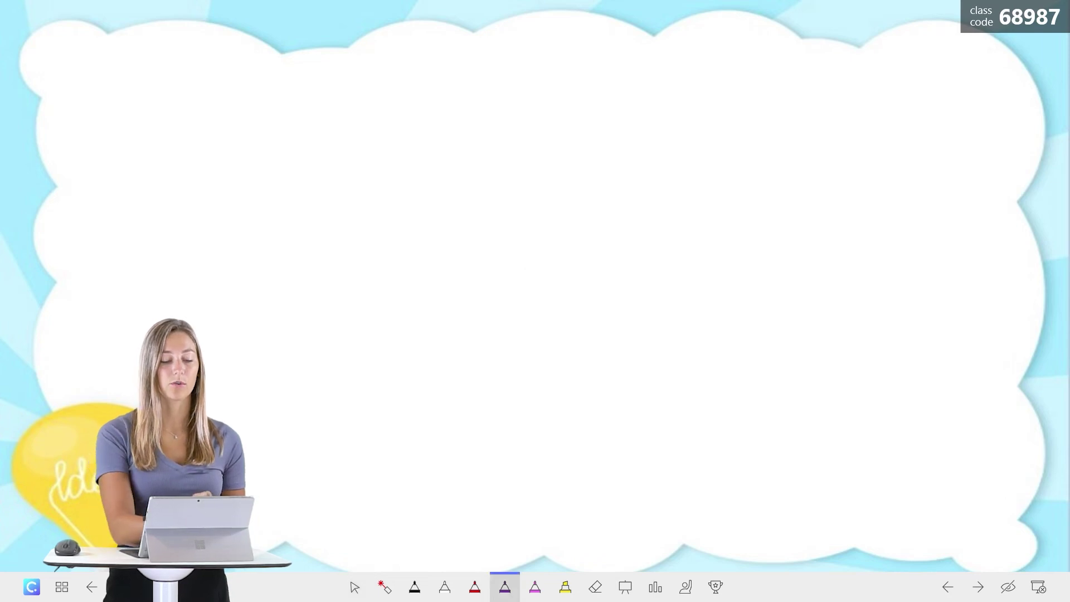
mouse_move(239, 196)
mouse_down()
mouse_move(278, 194)
mouse_move(284, 168)
mouse_up()
drag(305, 184, 385, 141)
mouse_move(411, 120)
mouse_down()
mouse_move(401, 167)
mouse_move(534, 148)
mouse_up()
drag(551, 74, 549, 109)
click(553, 144)
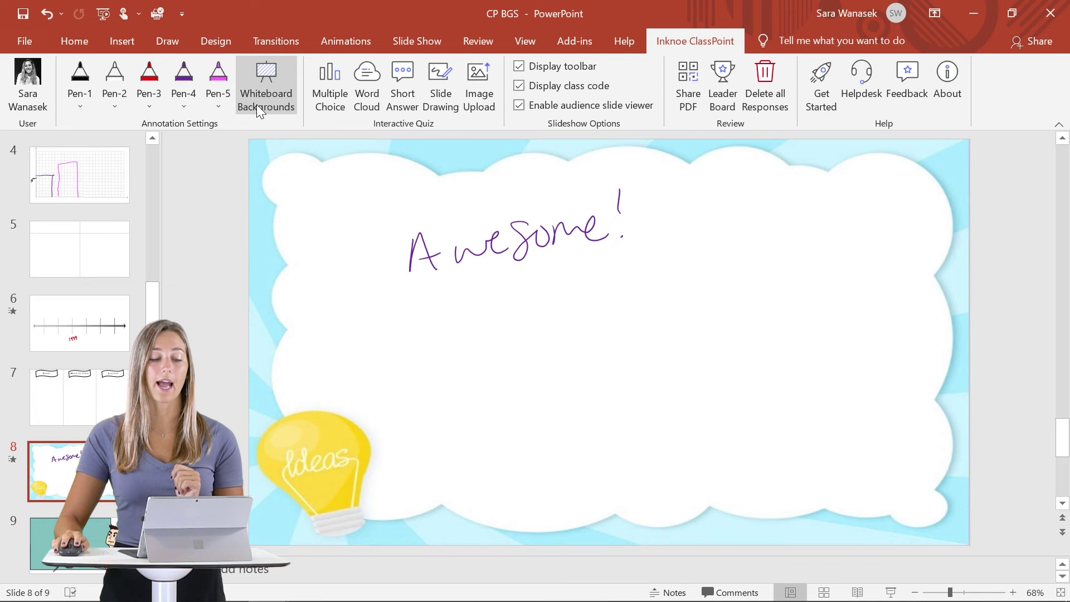
Review the decorative backgrounds and a card's options in Whiteboard Backgrounds, then close the settings
click(259, 108)
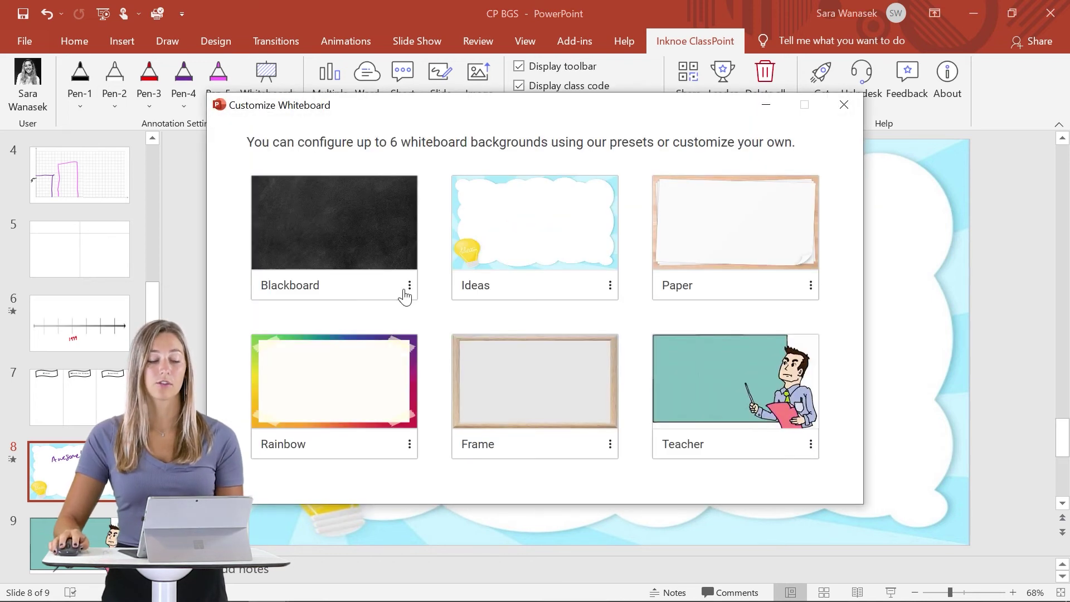
click(410, 287)
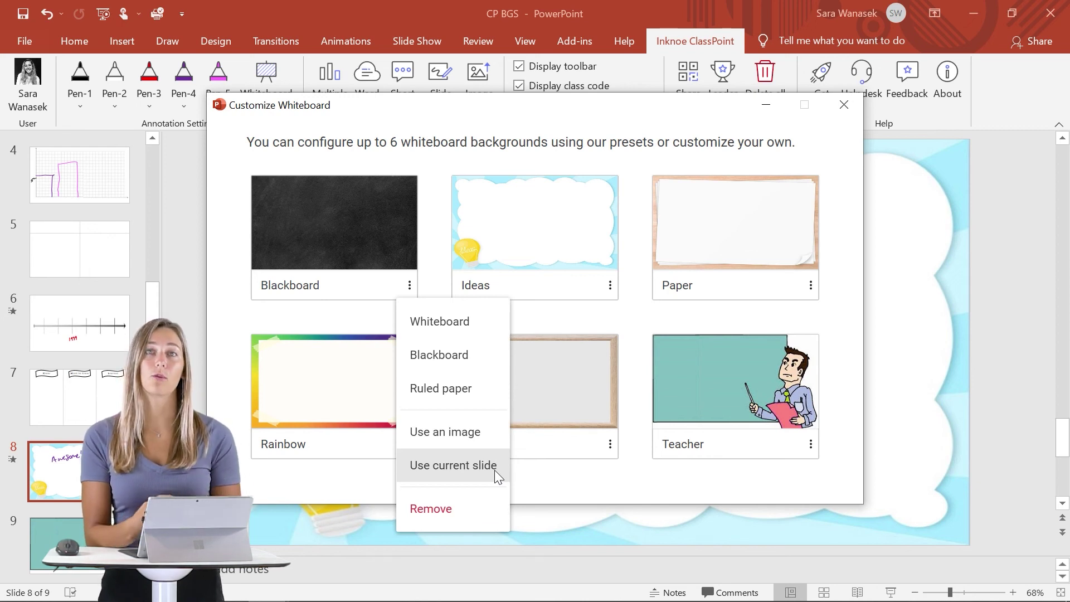
click(496, 467)
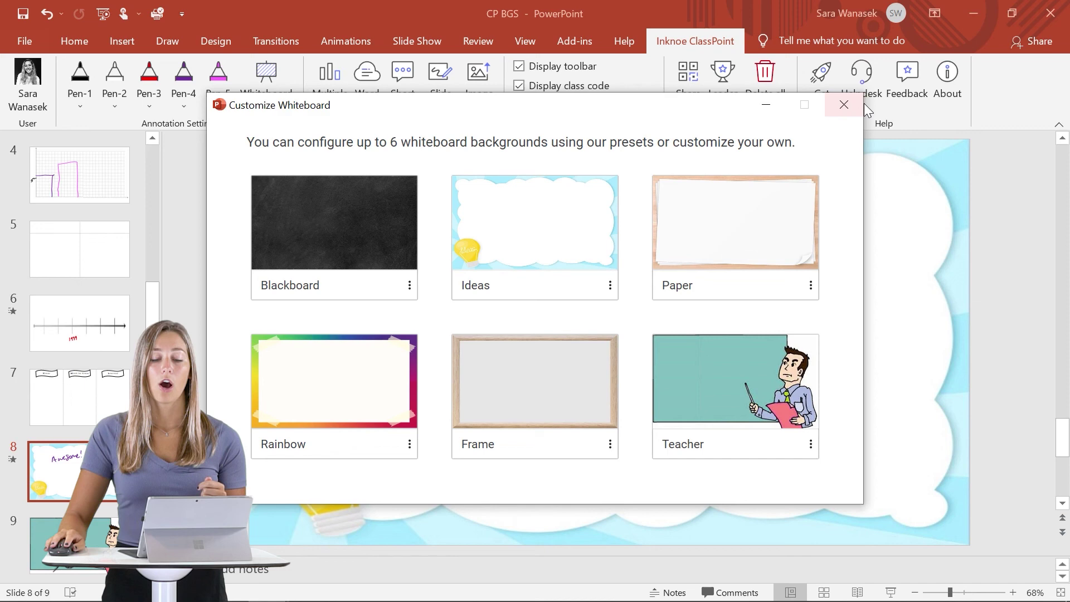
click(844, 105)
Create a new blank presentation and check its ClassPoint whiteboard backgrounds
click(18, 35)
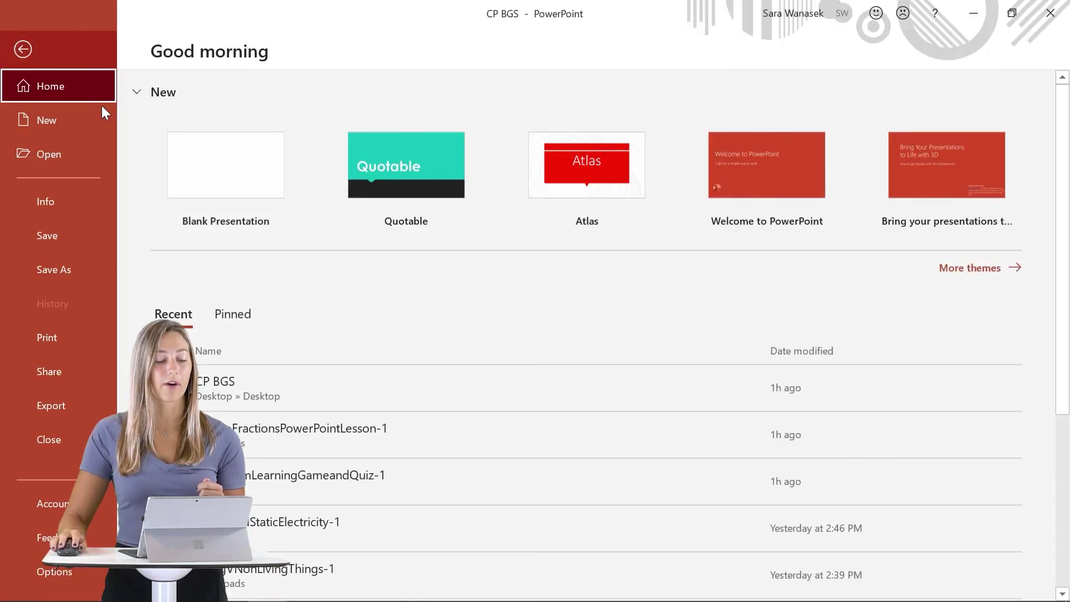
click(191, 168)
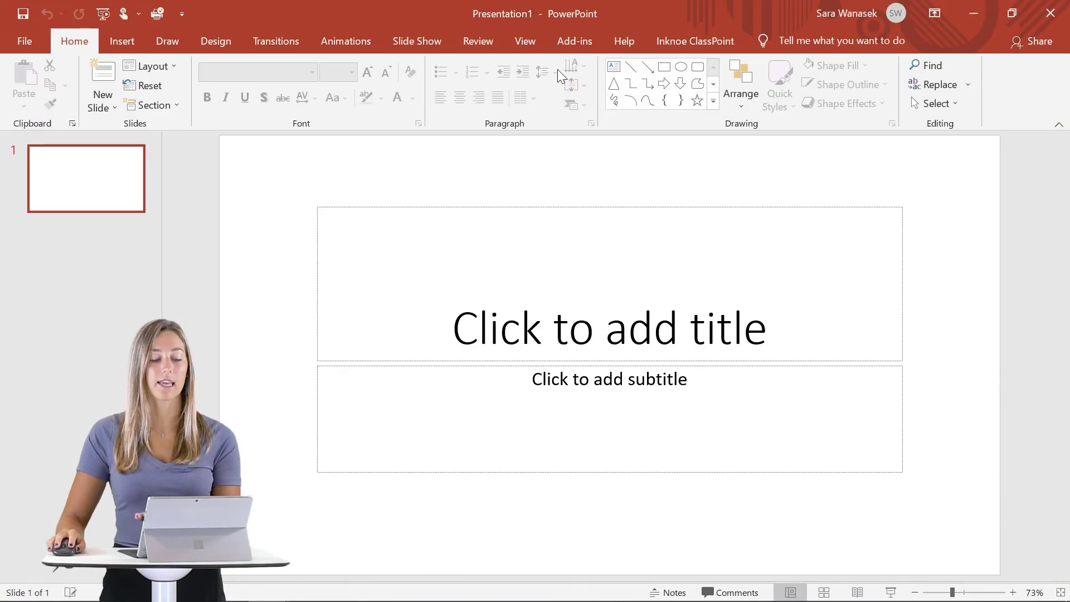
click(695, 41)
click(286, 81)
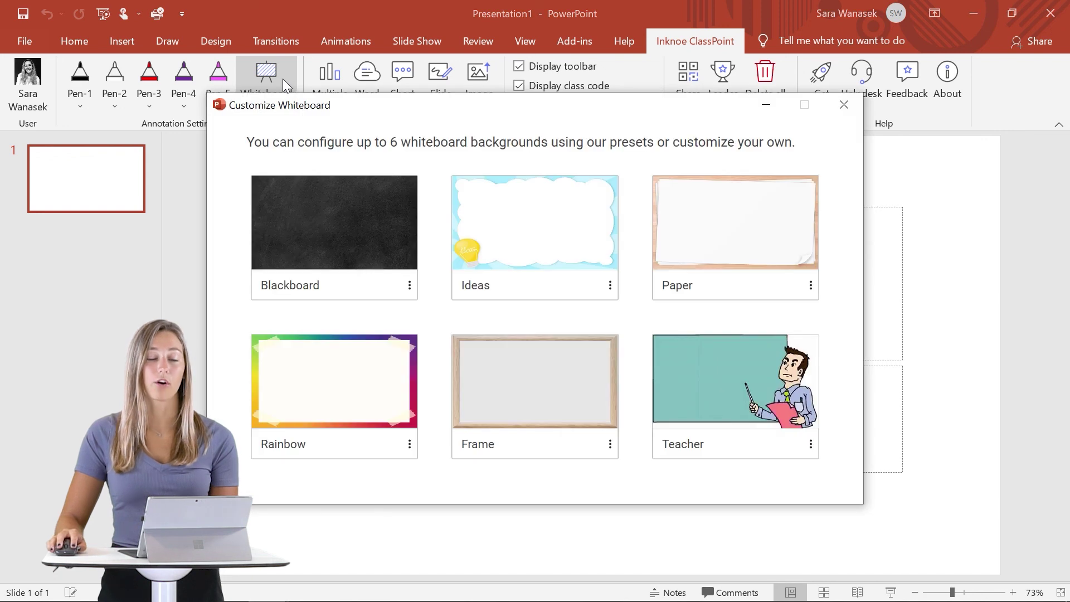